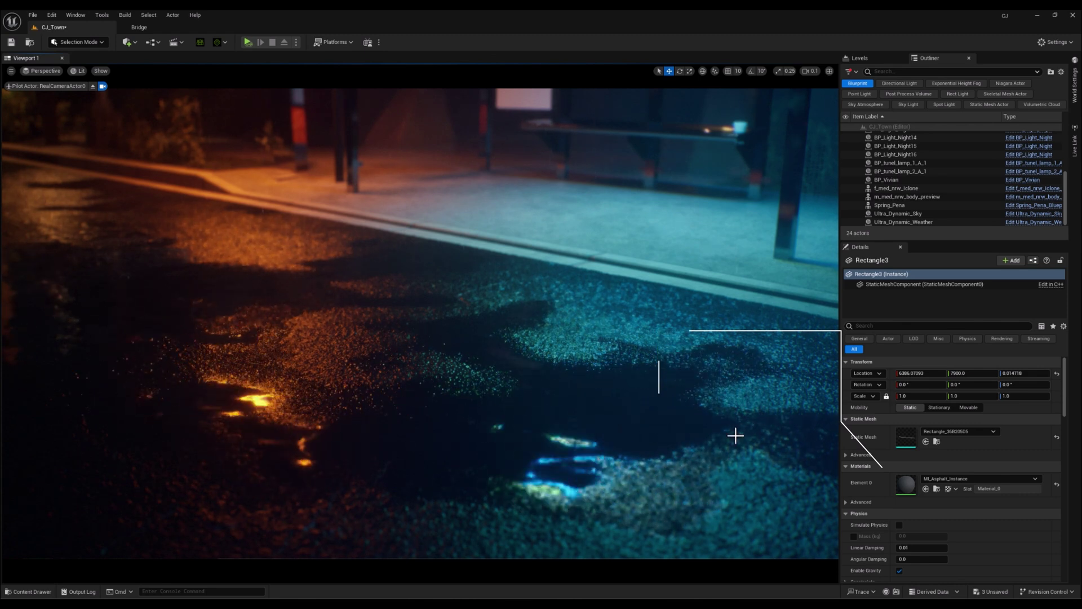
# Open the road's MI_Asphalt_Instance material and set its parent to M_Asphalt_EM_DRY from the Road_Mat folder.
pyautogui.click(936, 489)
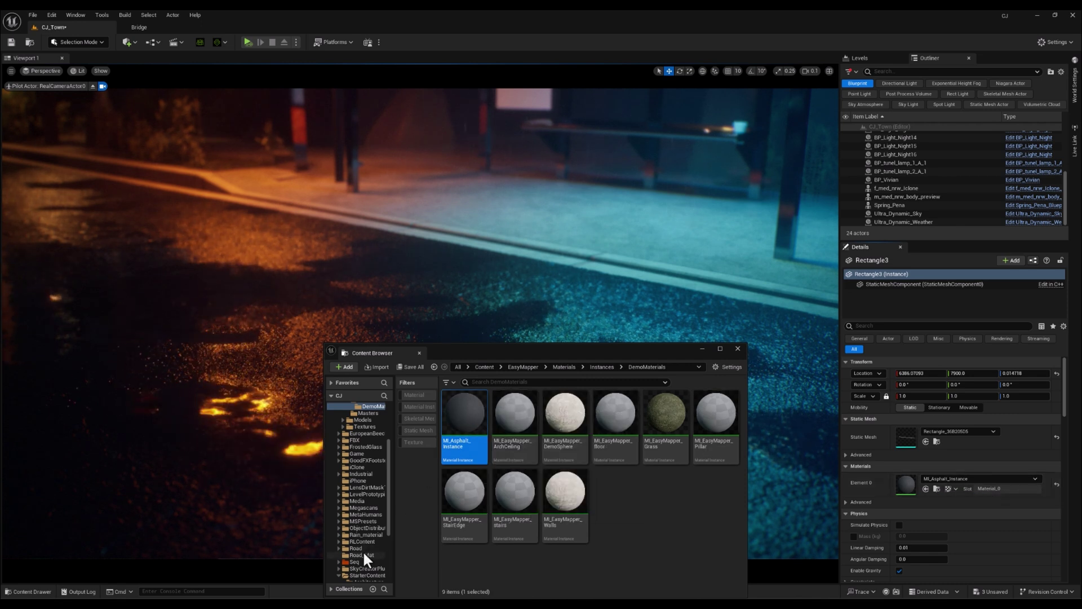
pyautogui.doubleClick(464, 415)
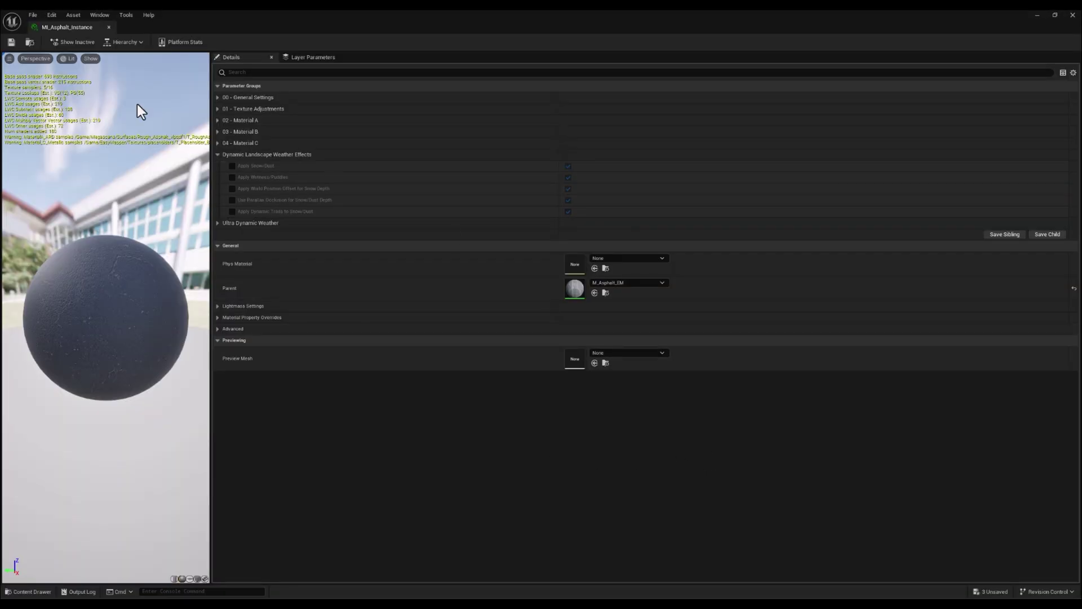
pyautogui.click(605, 292)
pyautogui.moveTo(516, 414); pyautogui.dragTo(581, 287)
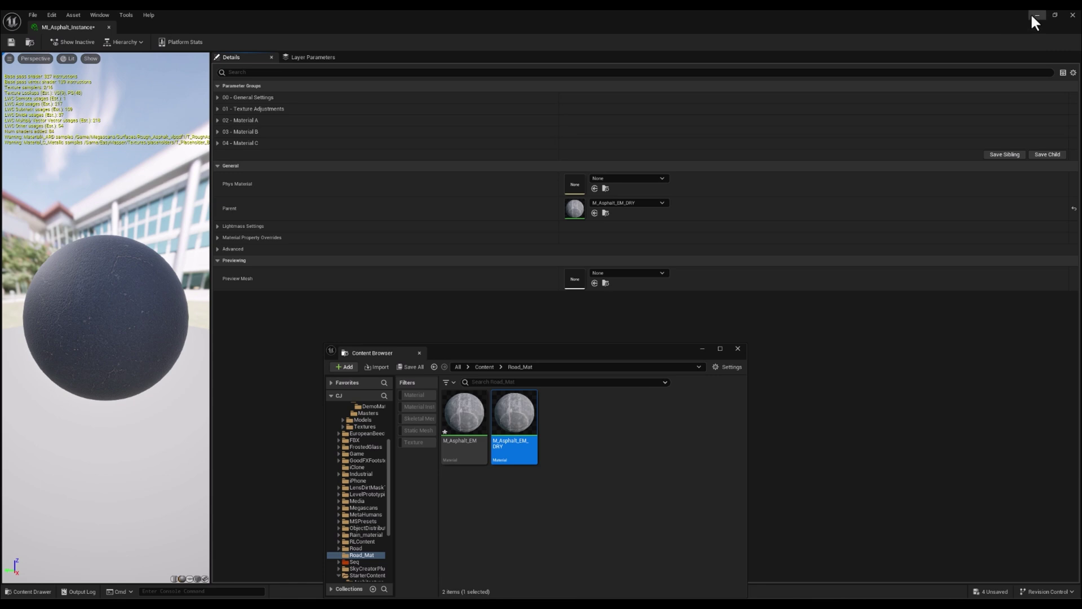
pyautogui.click(1036, 15)
pyautogui.click(702, 349)
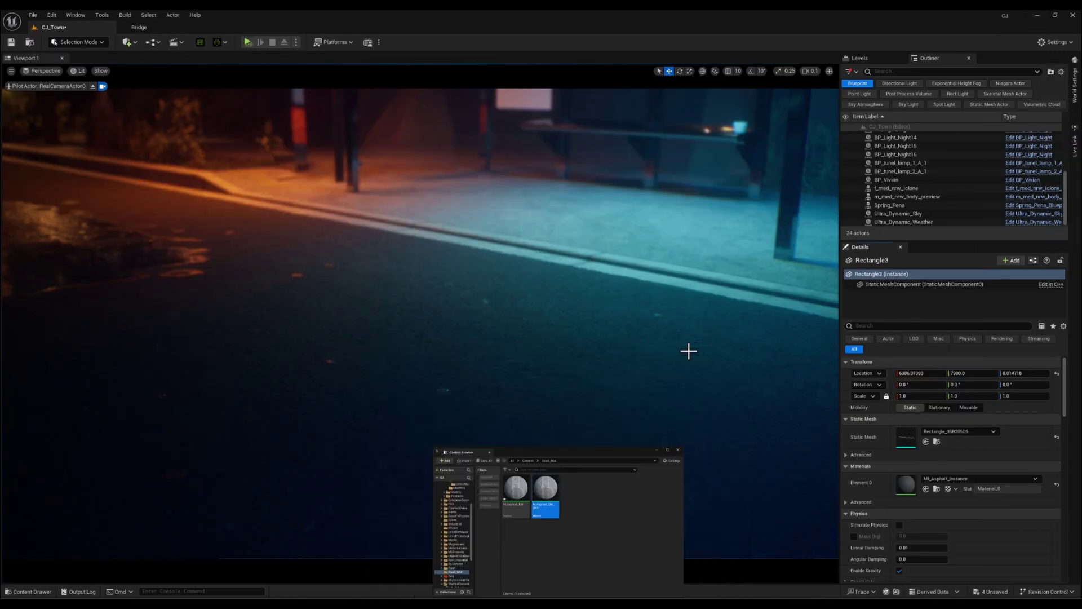
# Delete the Ultra_Dynamic_Weather actor from the level despite its reference from Ultra_Dynamic_Sky.
pyautogui.moveTo(612, 347); pyautogui.dragTo(643, 310, button='right')
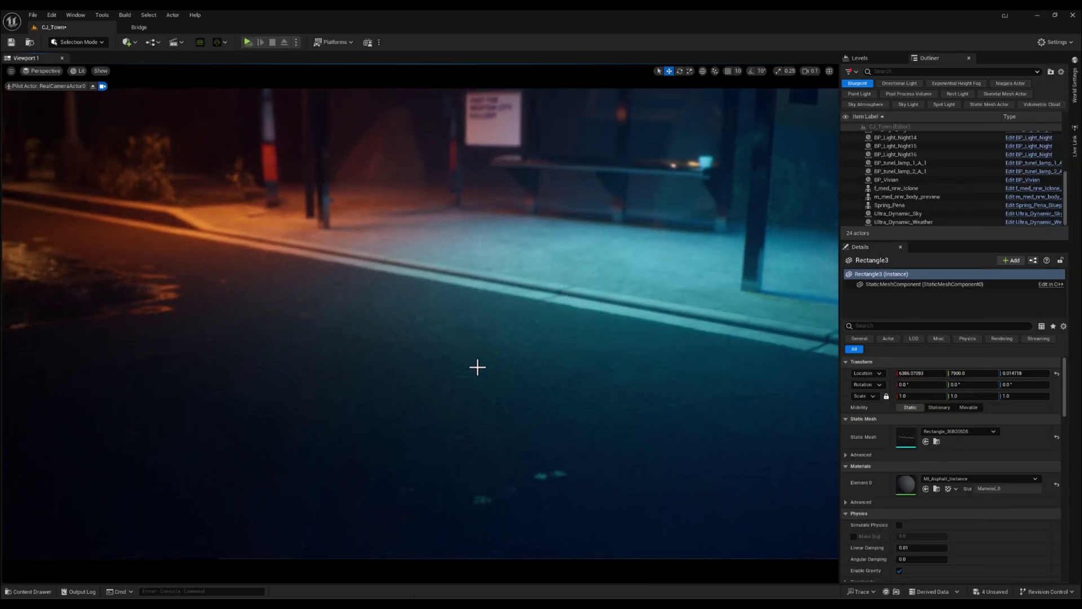
pyautogui.click(925, 222)
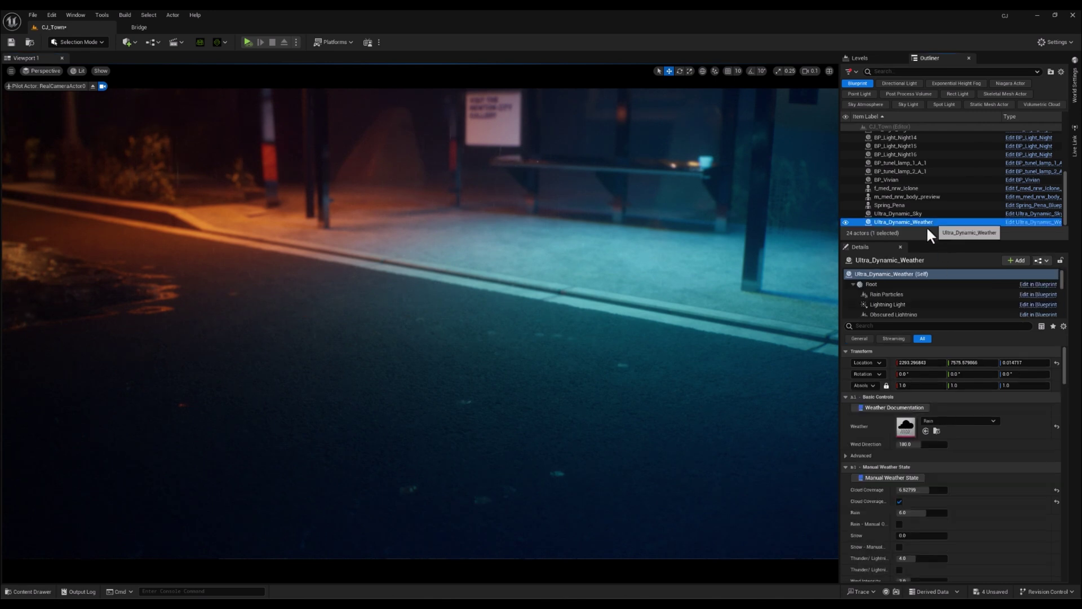
pyautogui.moveTo(465, 464); pyautogui.dragTo(465, 464, button='right')
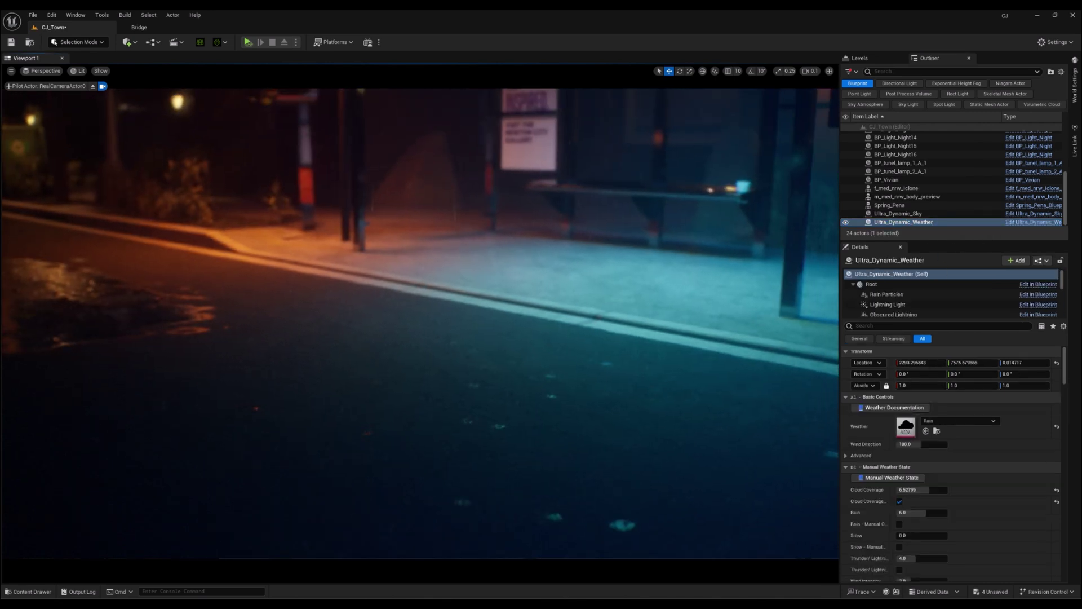
pyautogui.click(925, 221)
pyautogui.press('Delete')
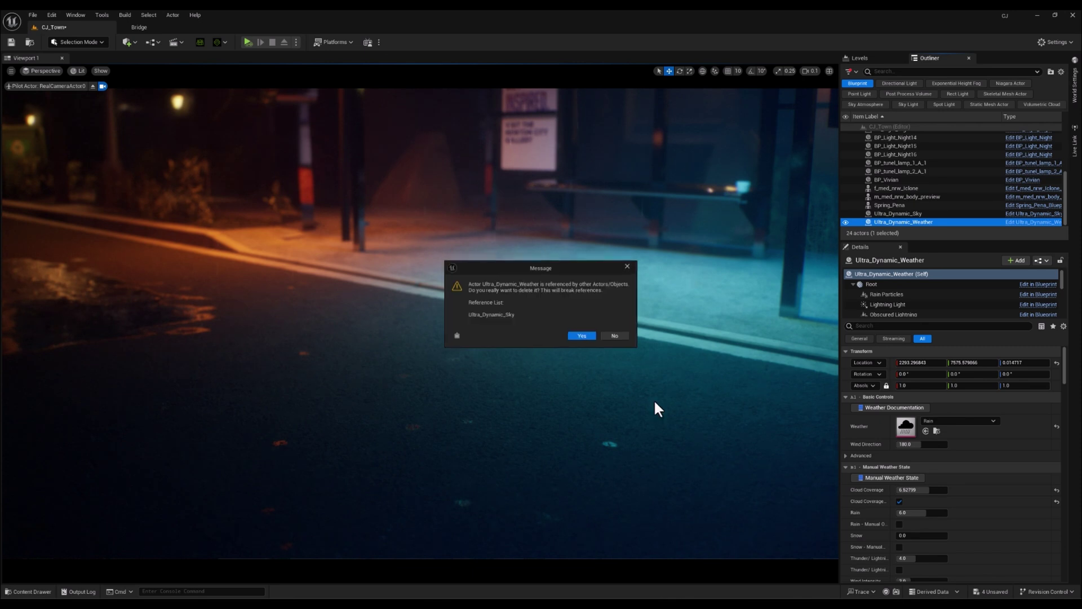
pyautogui.click(586, 337)
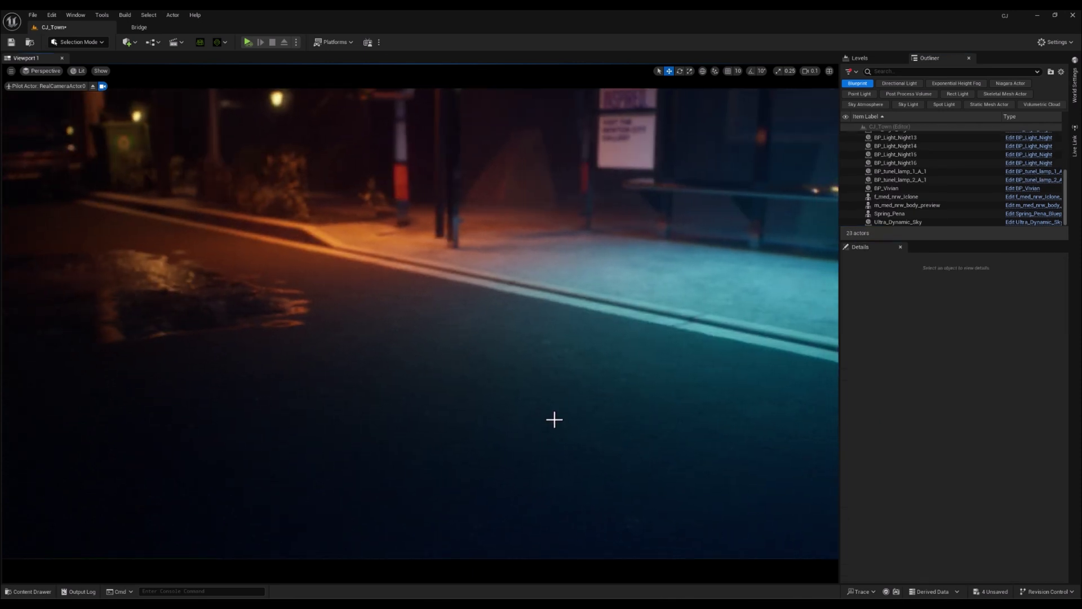
# Select the road surface and open its MI_Asphalt_Instance, followed by that instance's parent material M_Asphalt_EM_DRY for editing.
pyautogui.moveTo(420, 323); pyautogui.dragTo(699, 402, button='right')
pyautogui.moveTo(527, 393); pyautogui.dragTo(543, 381, button='right')
pyautogui.press('w')
pyautogui.scroll(1, 542, 381)
pyautogui.click(542, 382)
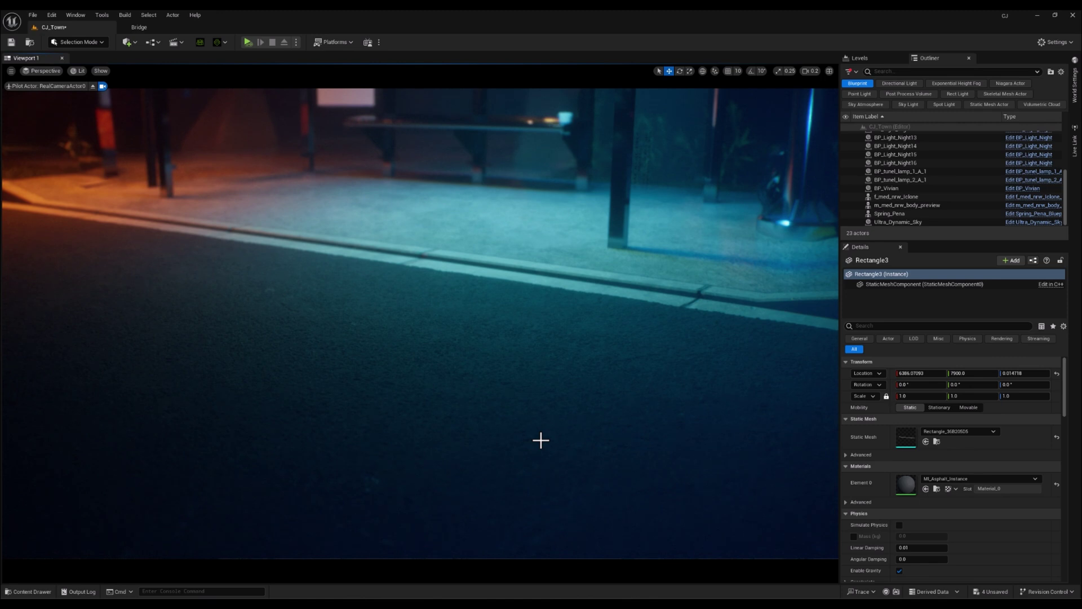
pyautogui.moveTo(540, 440)
pyautogui.mouseDown(button='right')
pyautogui.moveTo(547, 421)
pyautogui.moveTo(550, 436)
pyautogui.mouseUp(button='right')
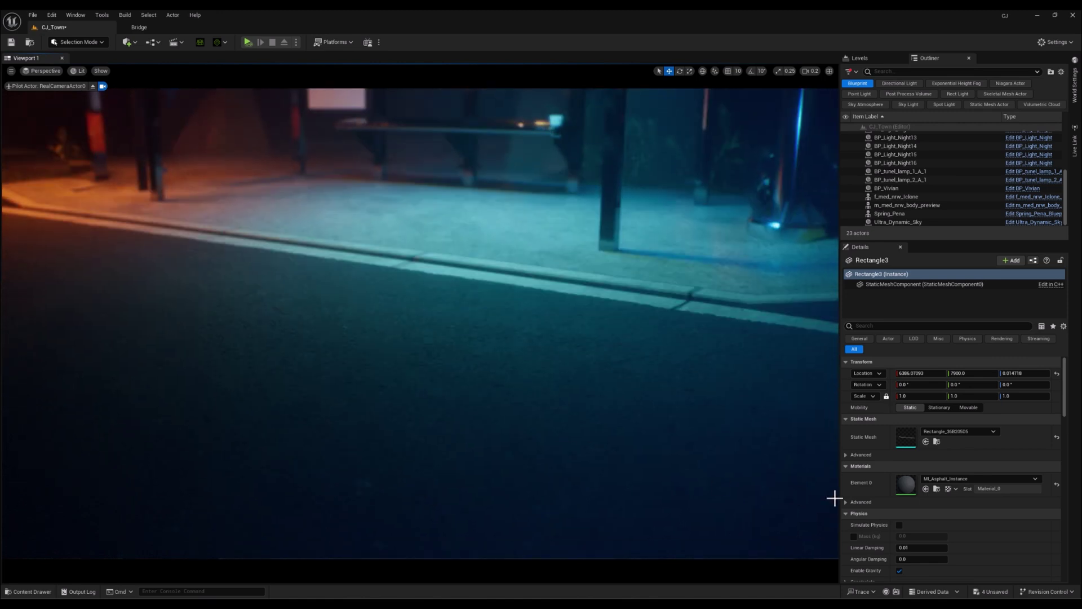
pyautogui.click(926, 488)
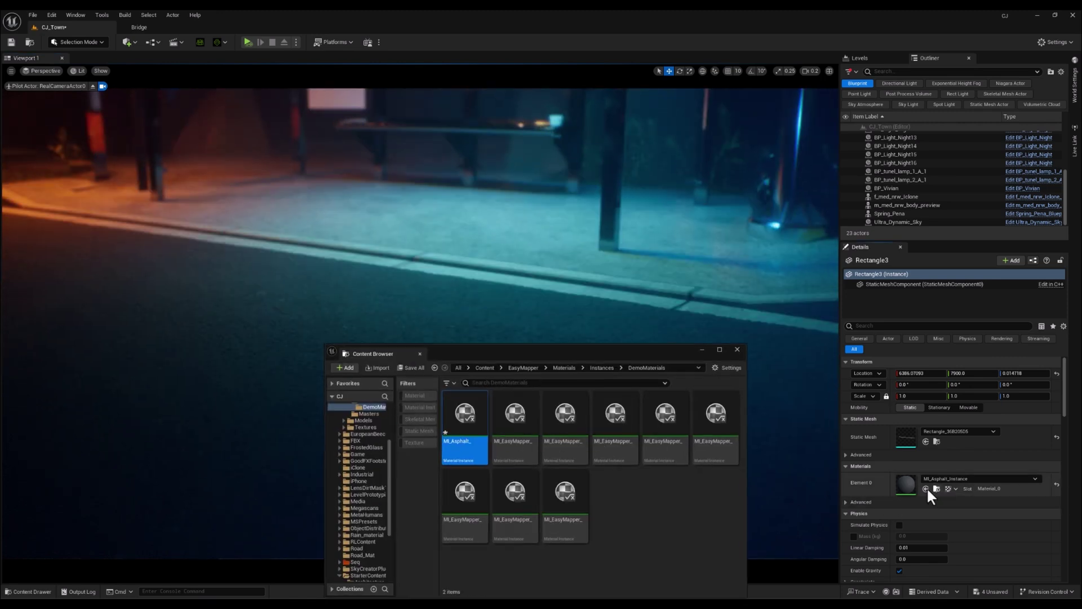
pyautogui.doubleClick(461, 420)
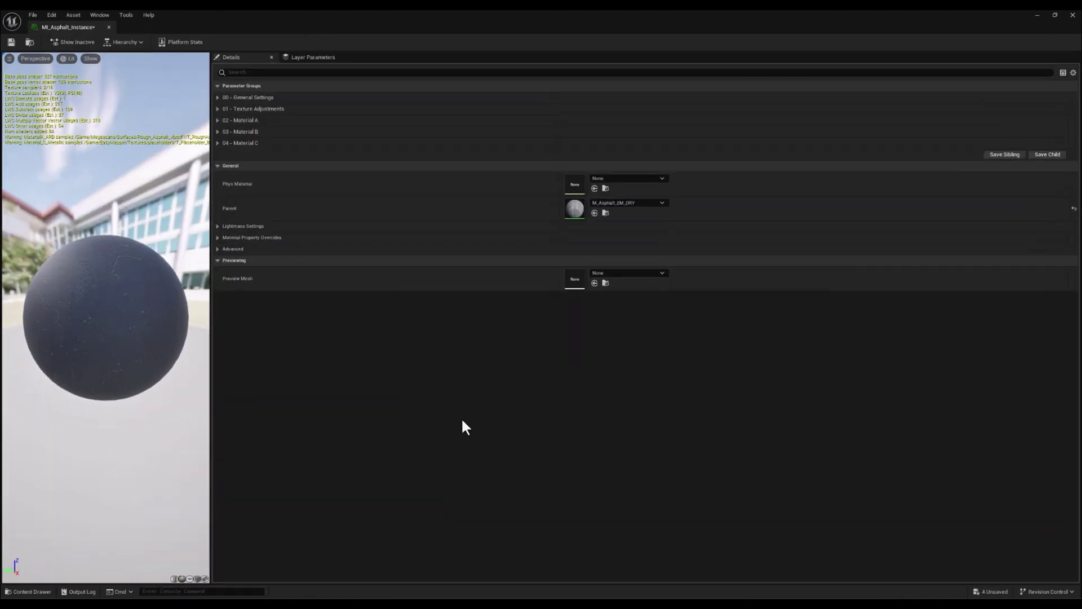
pyautogui.doubleClick(573, 209)
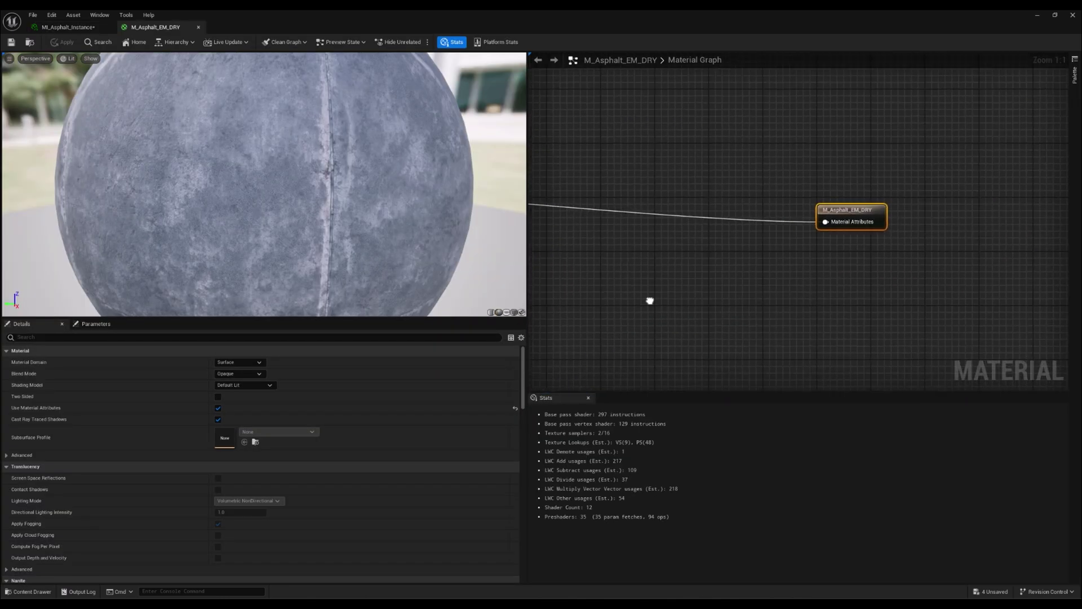
# Move the M_Asphalt_EM_DRY result node farther away from the Blend Top group to make room for new nodes.
pyautogui.scroll(-3, 685, 303)
pyautogui.moveTo(685, 303); pyautogui.dragTo(772, 240, button='right')
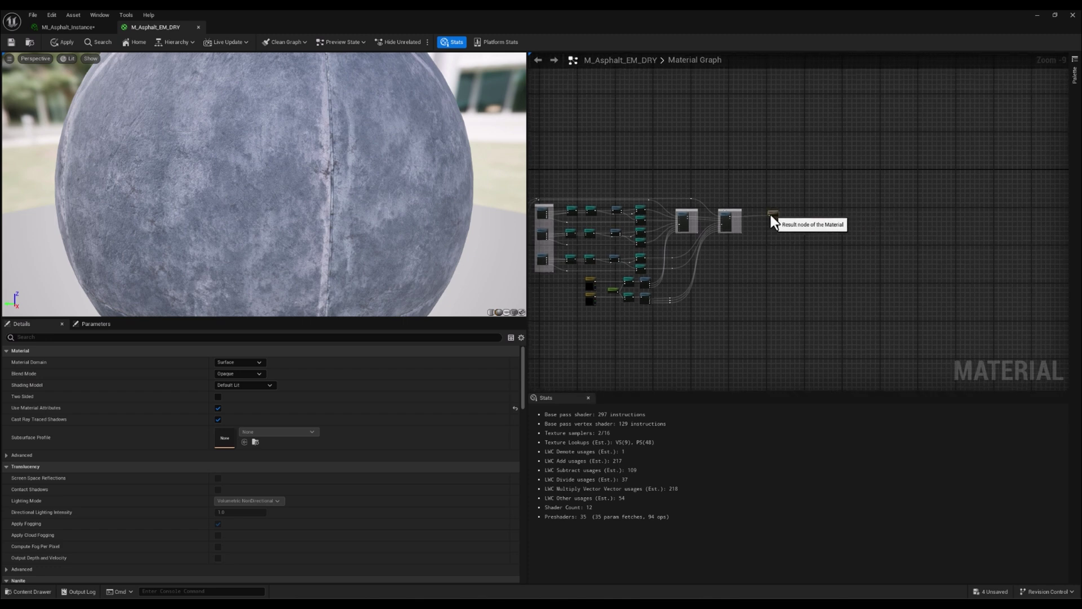
pyautogui.scroll(8, 758, 236)
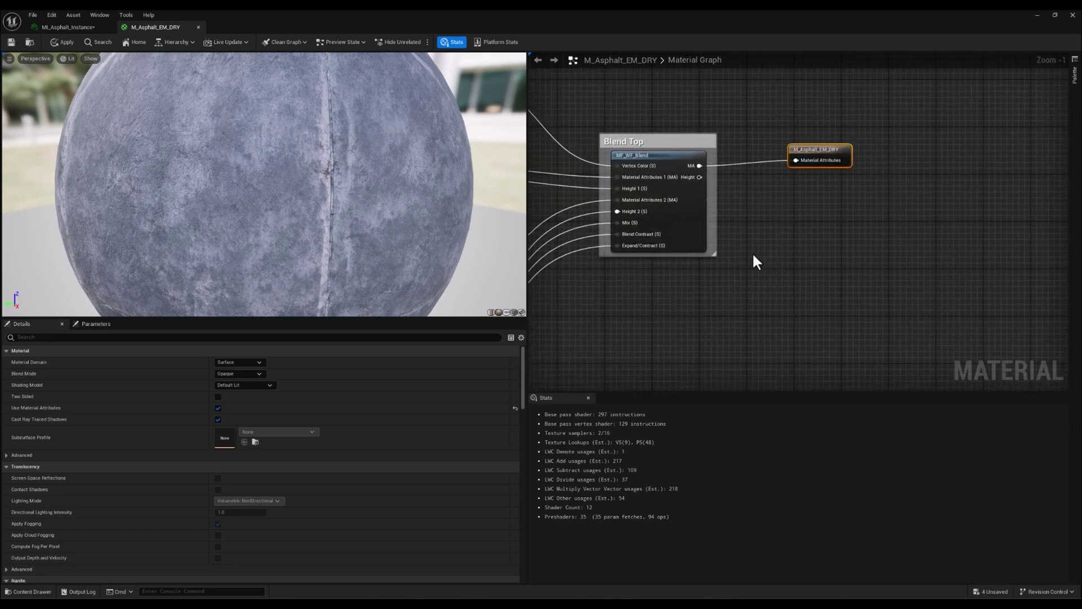
pyautogui.moveTo(752, 249); pyautogui.dragTo(717, 252, button='right')
pyautogui.moveTo(779, 154); pyautogui.dragTo(1074, 188)
pyautogui.moveTo(755, 254); pyautogui.dragTo(632, 246, button='right')
pyautogui.scroll(-3, 702, 244)
pyautogui.moveTo(705, 244); pyautogui.dragTo(758, 247, button='right')
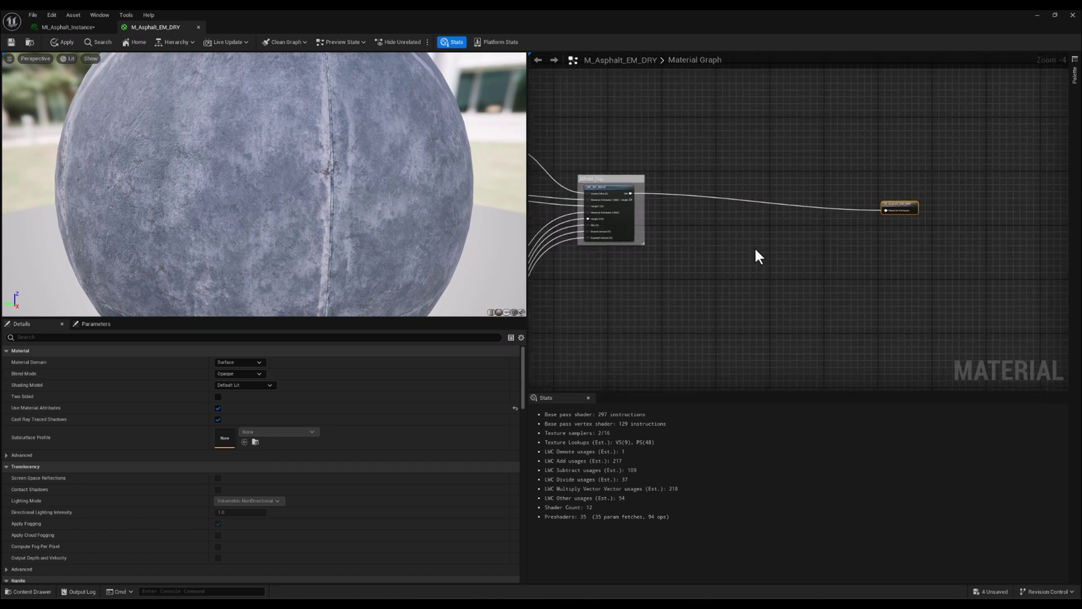
# Add a Dynamic_Landscape_Weather_Effects node below the wire between the Blend Top group and the material result node.
pyautogui.rightClick(756, 250)
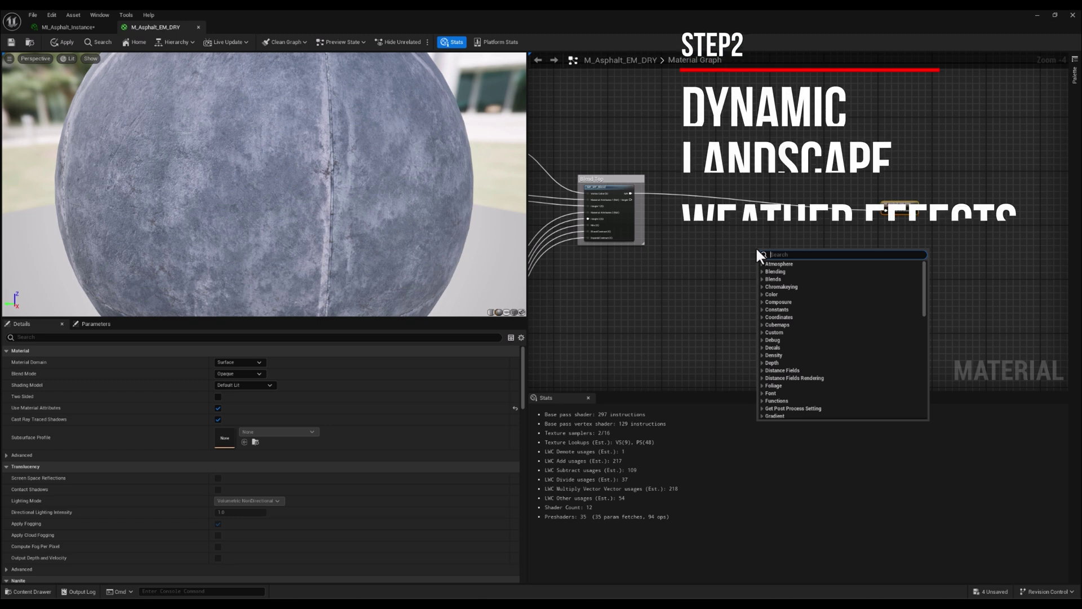
pyautogui.write('weather')
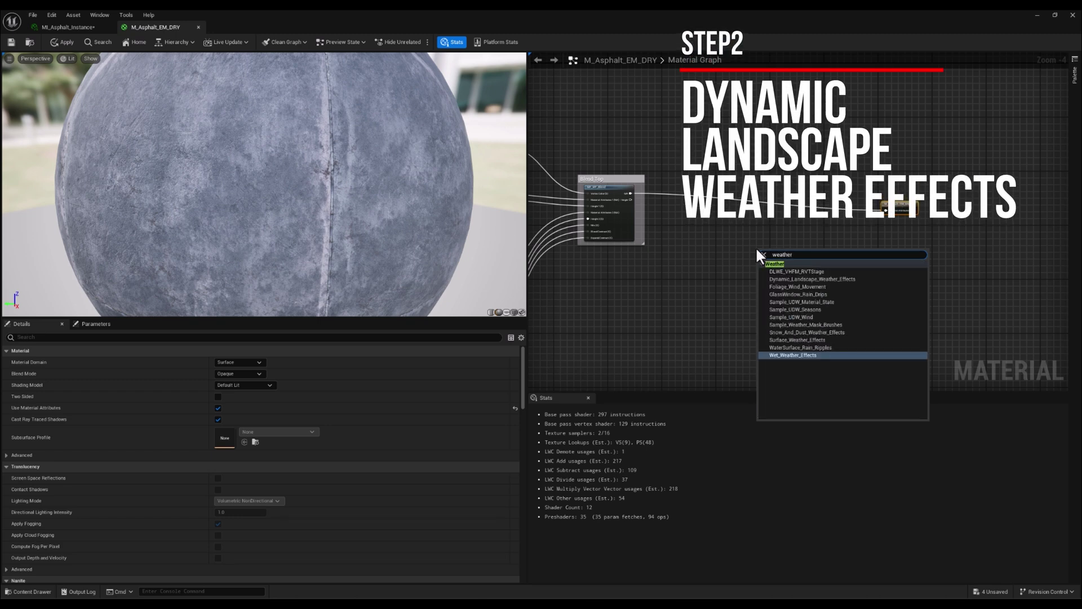
pyautogui.click(816, 281)
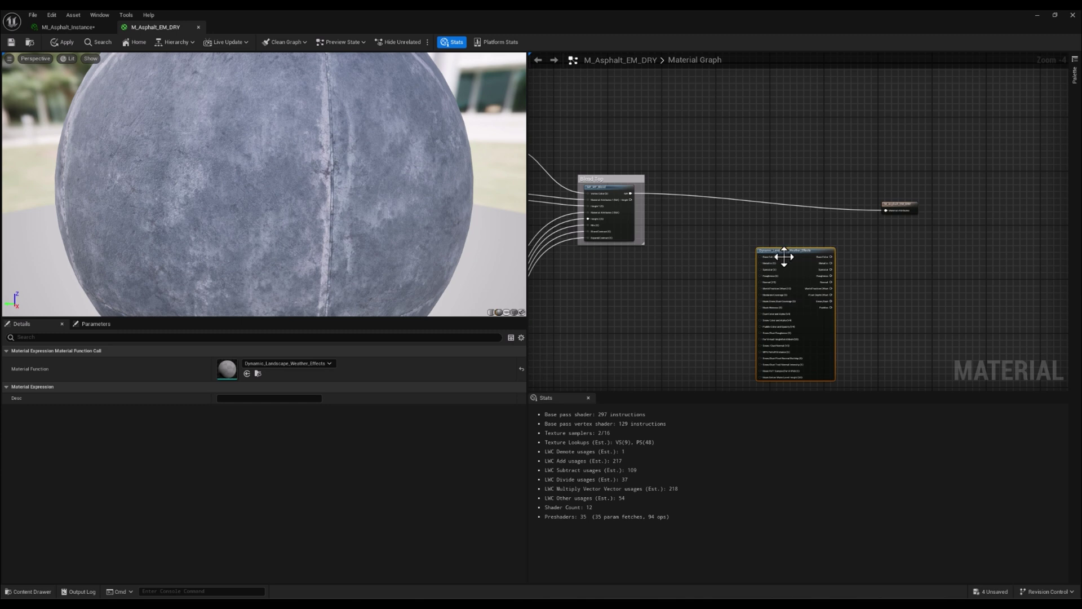
pyautogui.scroll(4, 744, 226)
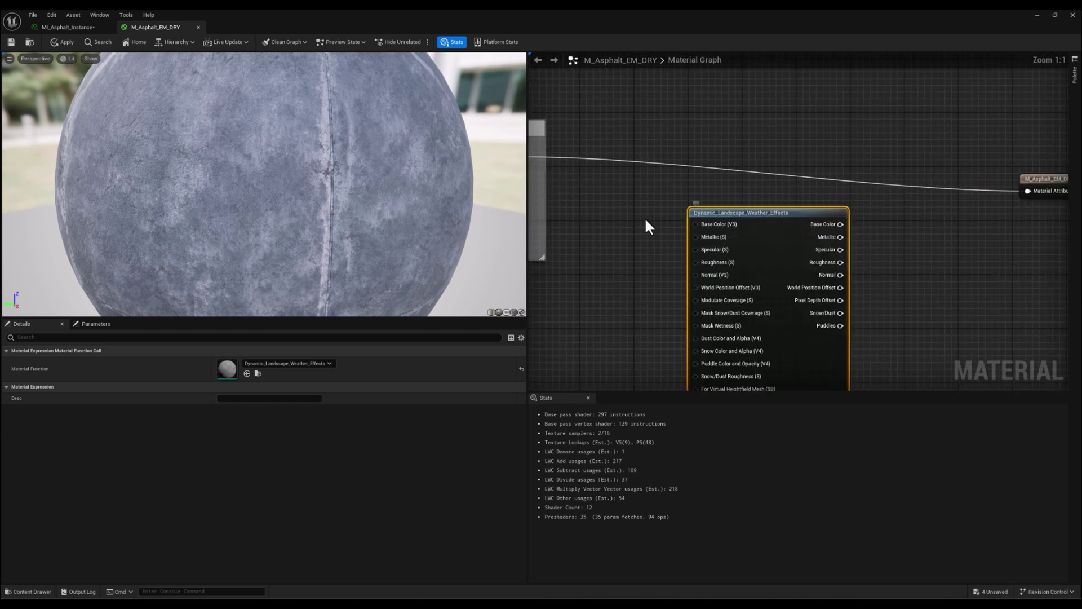
pyautogui.moveTo(647, 225); pyautogui.dragTo(674, 162, button='right')
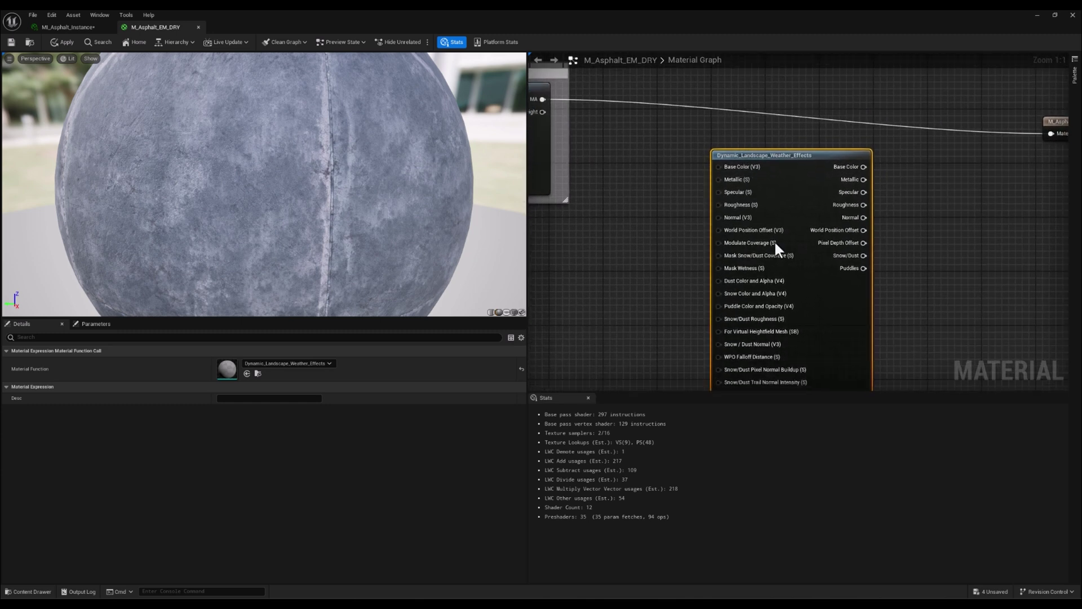
pyautogui.moveTo(918, 284); pyautogui.dragTo(871, 271, button='right')
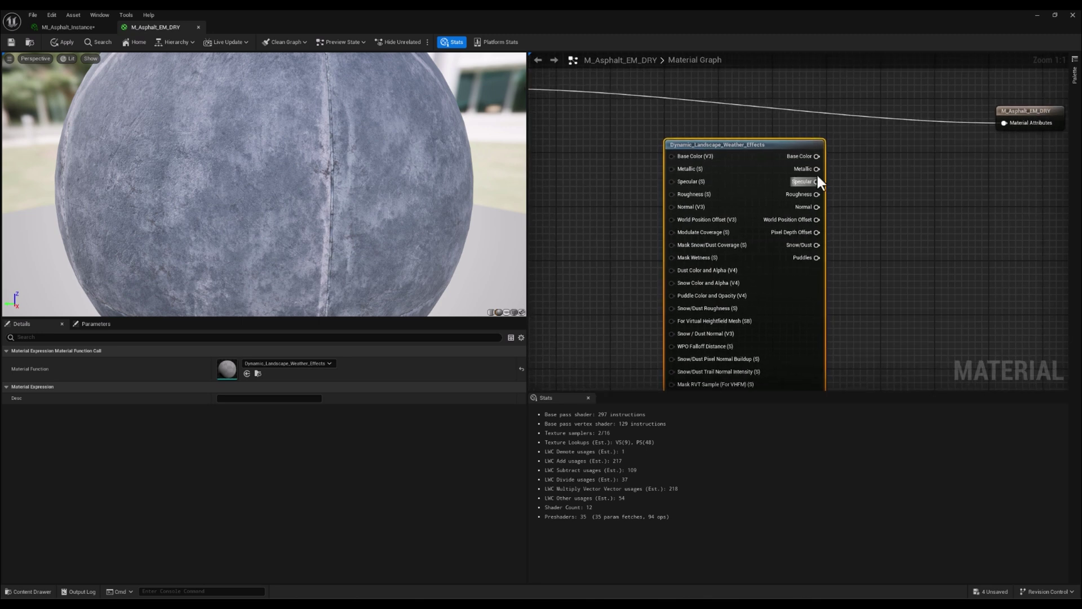
pyautogui.moveTo(862, 162); pyautogui.dragTo(1042, 213, button='right')
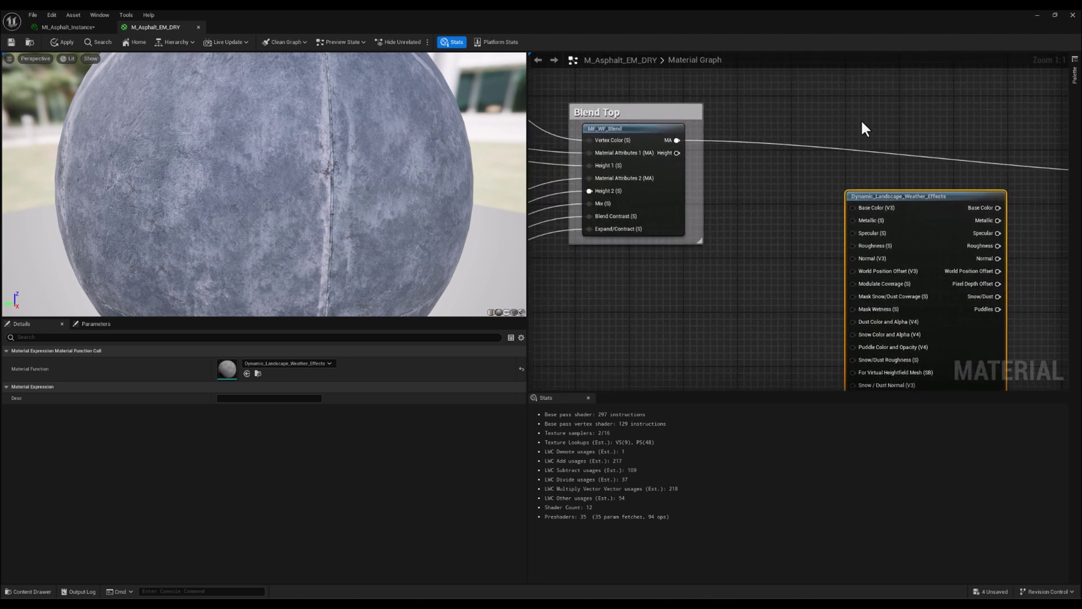
pyautogui.moveTo(975, 180); pyautogui.dragTo(870, 161, button='right')
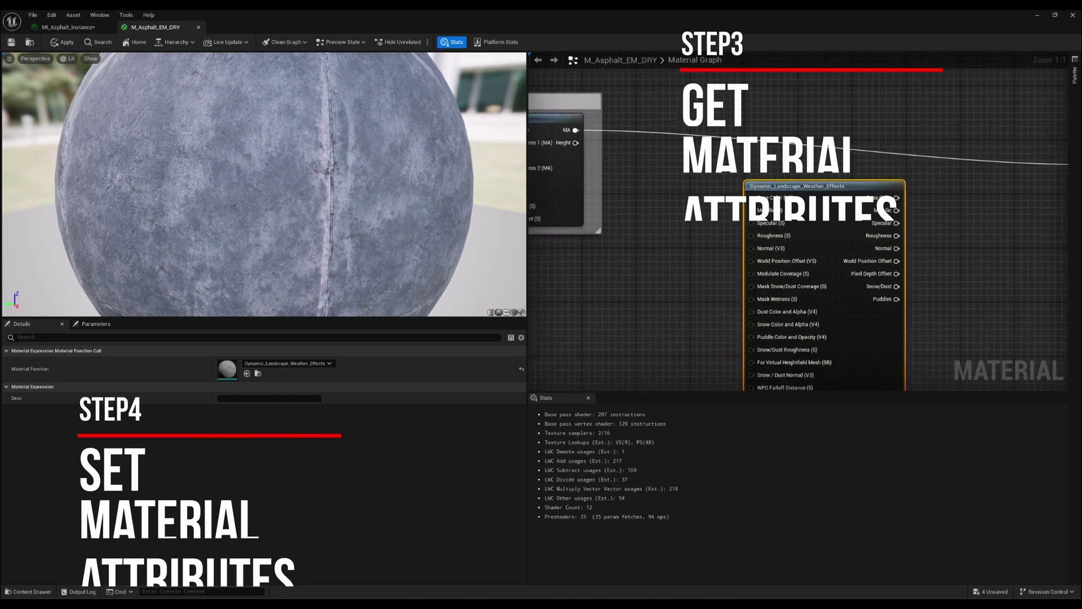
# Add a GetMaterialAttributes node between the Blend Top group and the weather effects node's inputs.
pyautogui.scroll(-1, 707, 249)
pyautogui.scroll(-1, 708, 254)
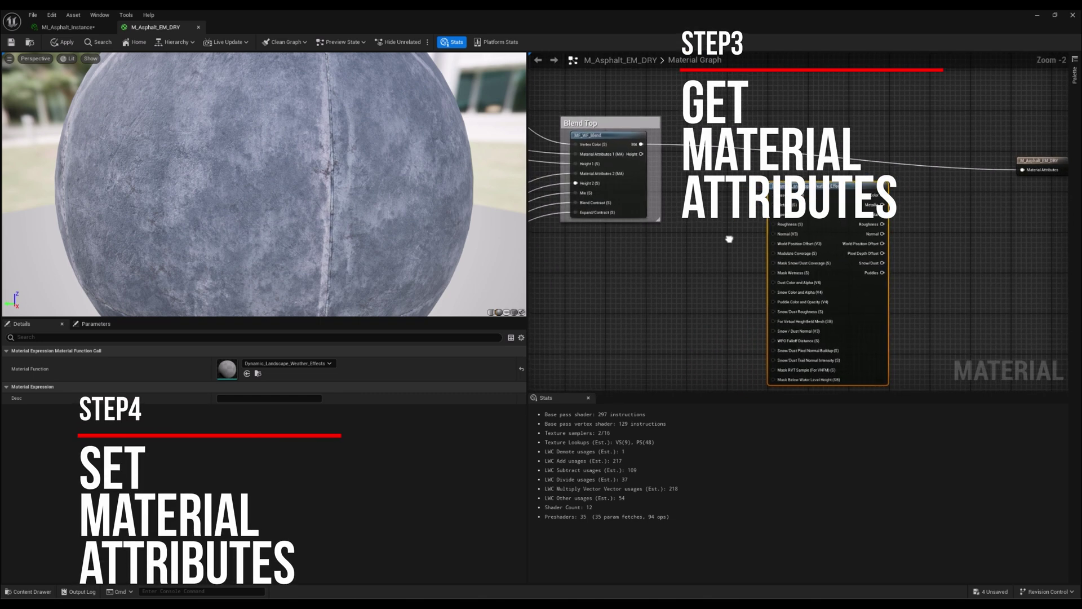
pyautogui.rightClick(665, 236)
pyautogui.write('get')
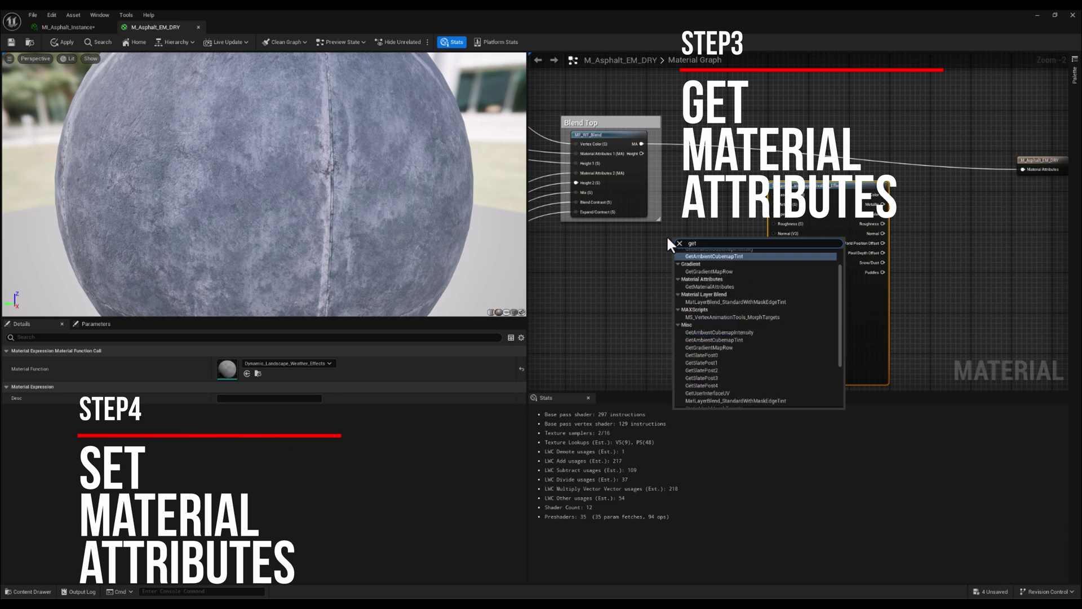
pyautogui.click(719, 287)
pyautogui.moveTo(675, 297); pyautogui.dragTo(579, 284, button='right')
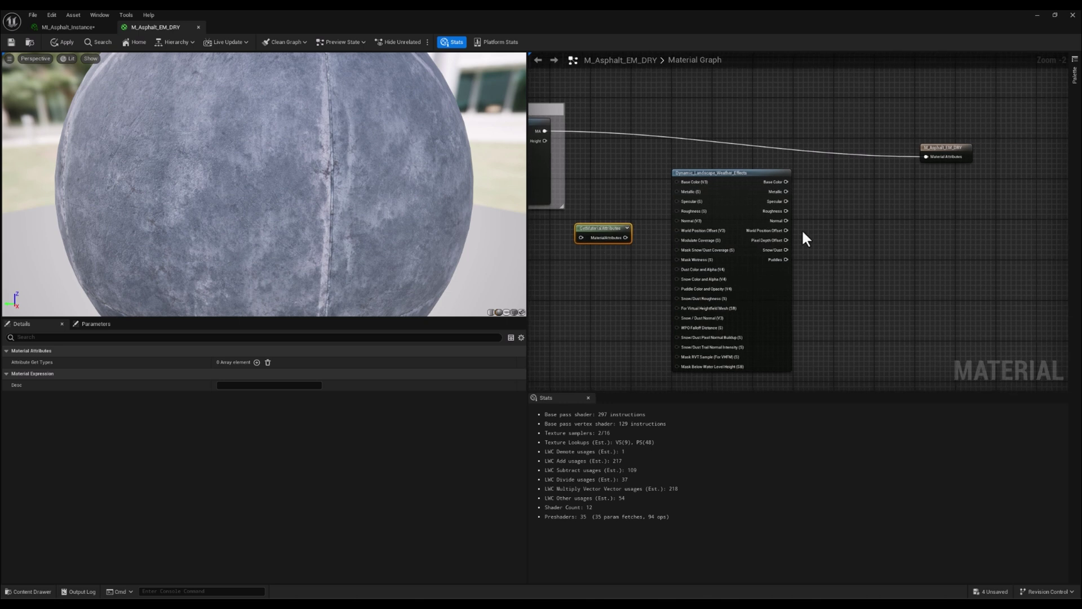
# Add a SetMaterialAttributes node on the output side of the weather effects node.
pyautogui.rightClick(848, 219)
pyautogui.write('set')
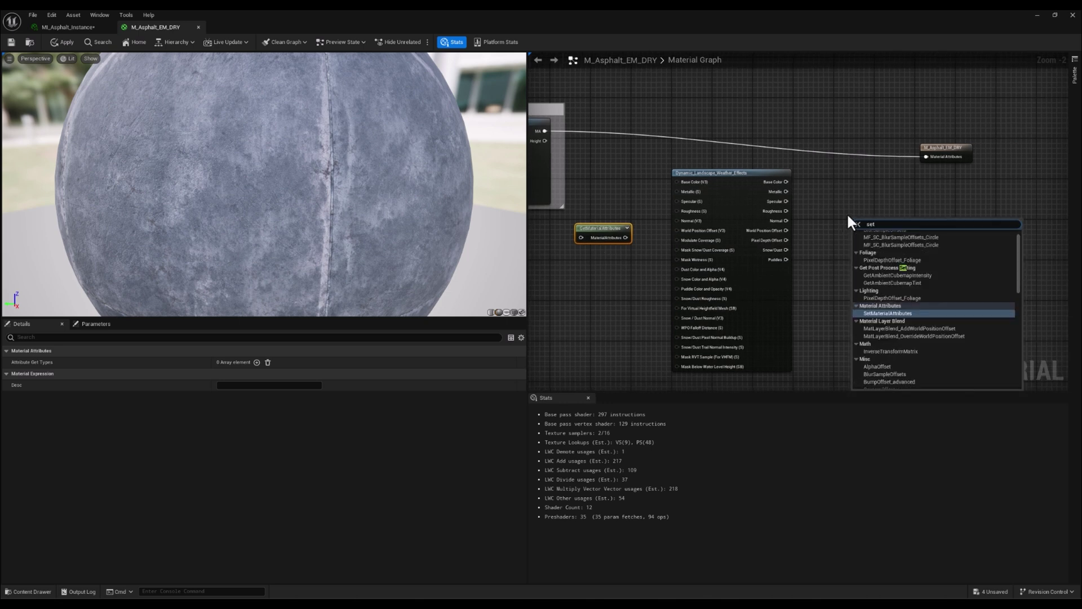
pyautogui.click(880, 313)
pyautogui.moveTo(824, 254); pyautogui.dragTo(864, 264, button='right')
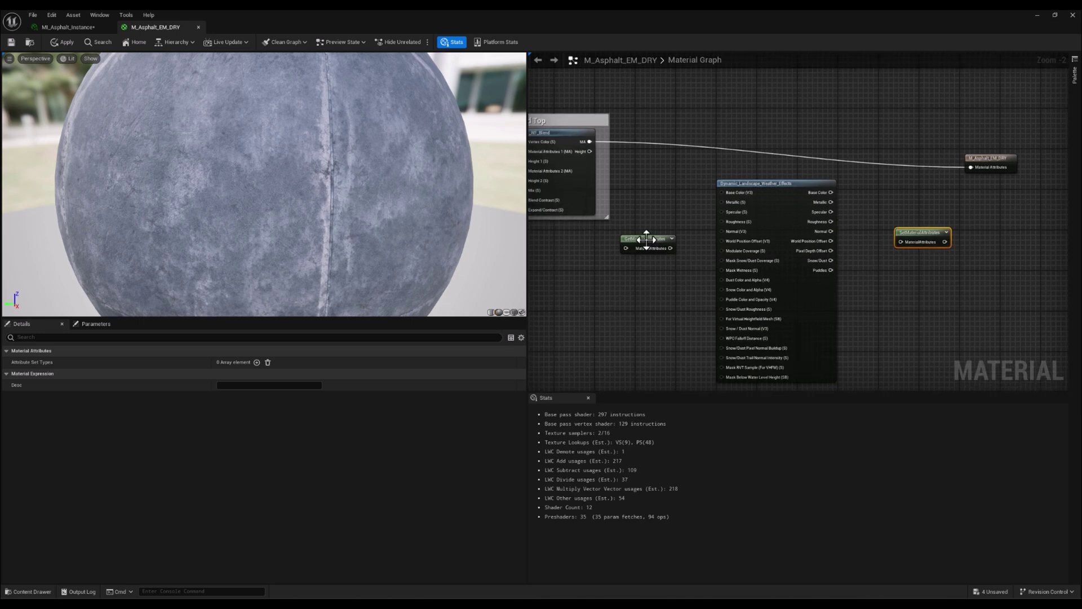
# Give the GetMaterialAttributes node nine attribute outputs, BaseColor through Normal, and reposition it beside the weather effects node's inputs.
pyautogui.moveTo(658, 187); pyautogui.dragTo(681, 174, button='right')
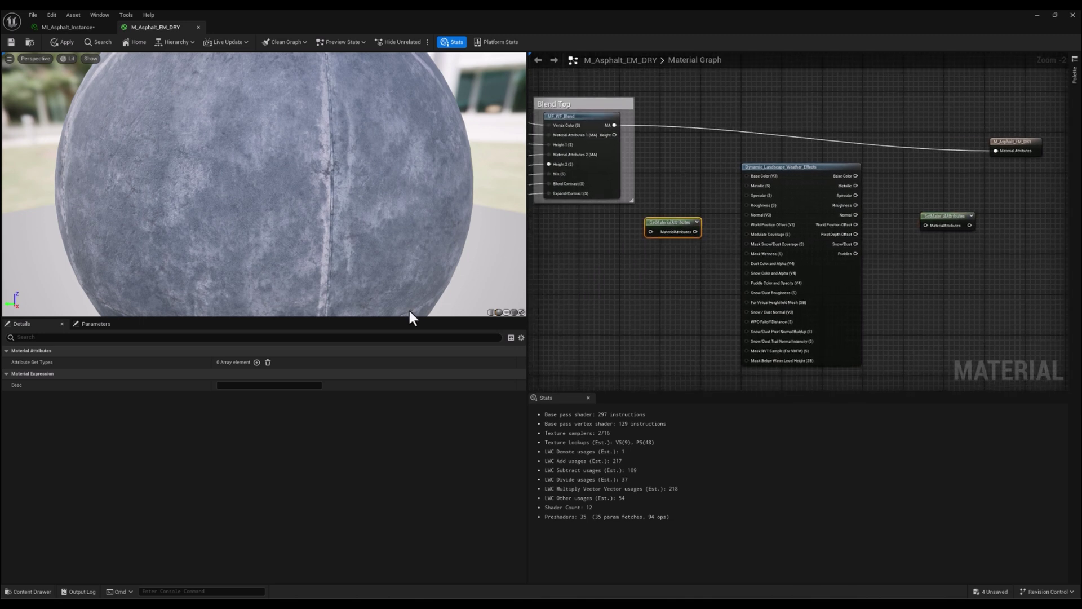
pyautogui.click(256, 362)
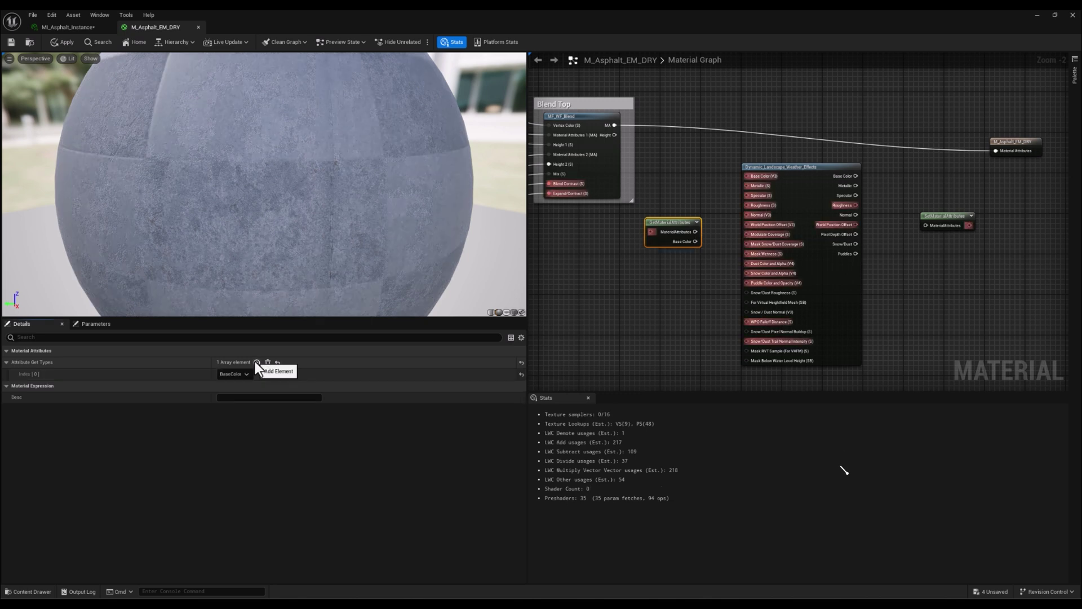
pyautogui.click(257, 362)
pyautogui.click(257, 362)
pyautogui.click(257, 362)
pyautogui.click(257, 362)
pyautogui.click(257, 362)
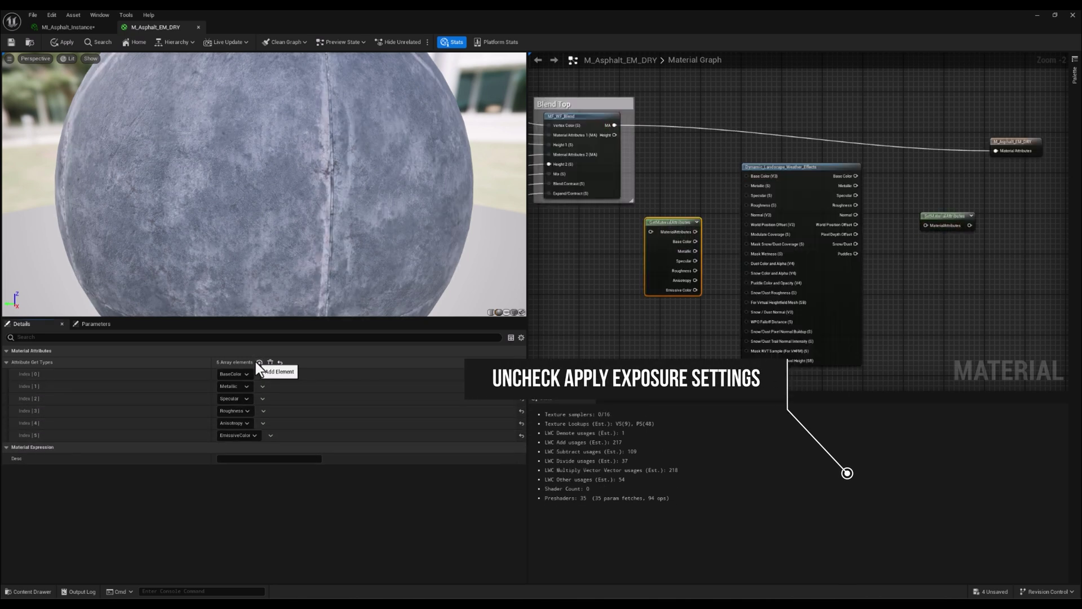
pyautogui.click(257, 362)
pyautogui.click(257, 362)
pyautogui.click(257, 362)
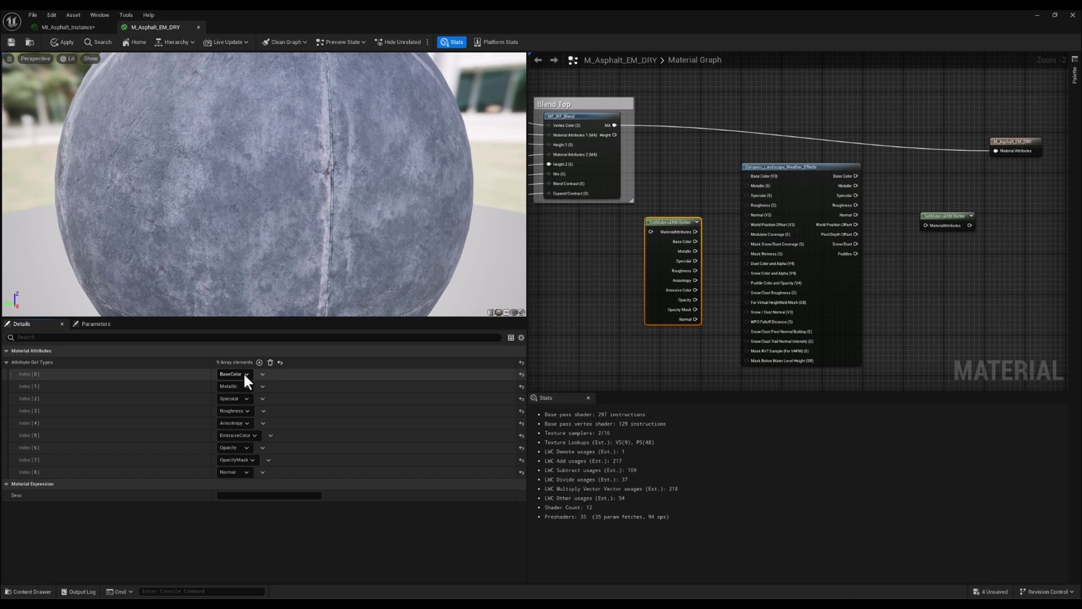
pyautogui.moveTo(679, 204); pyautogui.dragTo(619, 239, button='right')
pyautogui.moveTo(611, 254); pyautogui.dragTo(641, 217)
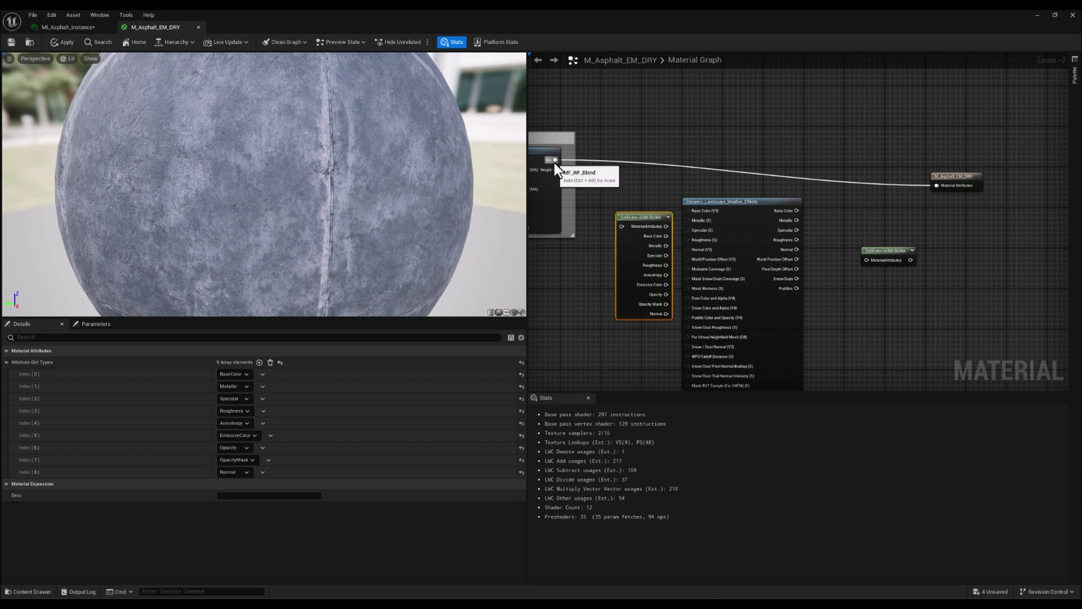
# Connect the MF_WF_Blend node's output to the GetMaterialAttributes input and space that node away from the weather effects node.
pyautogui.moveTo(659, 208); pyautogui.dragTo(666, 208, button='right')
pyautogui.moveTo(667, 214); pyautogui.dragTo(652, 218)
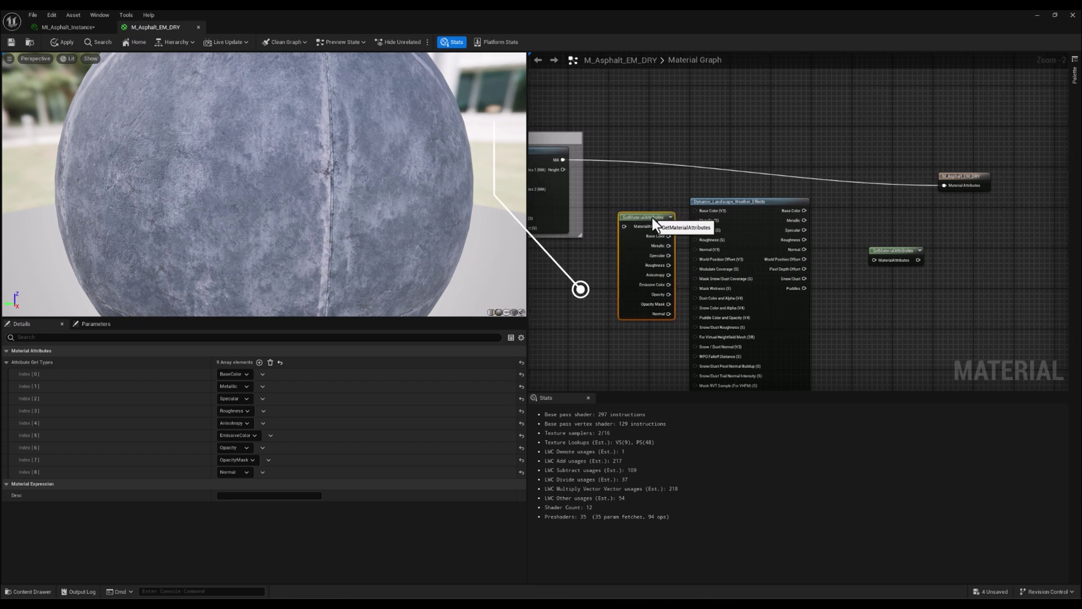
pyautogui.moveTo(564, 160); pyautogui.dragTo(611, 225)
pyautogui.moveTo(584, 266); pyautogui.dragTo(534, 264, button='right')
pyautogui.moveTo(634, 193); pyautogui.dragTo(644, 194, button='right')
pyautogui.moveTo(598, 215); pyautogui.dragTo(589, 209)
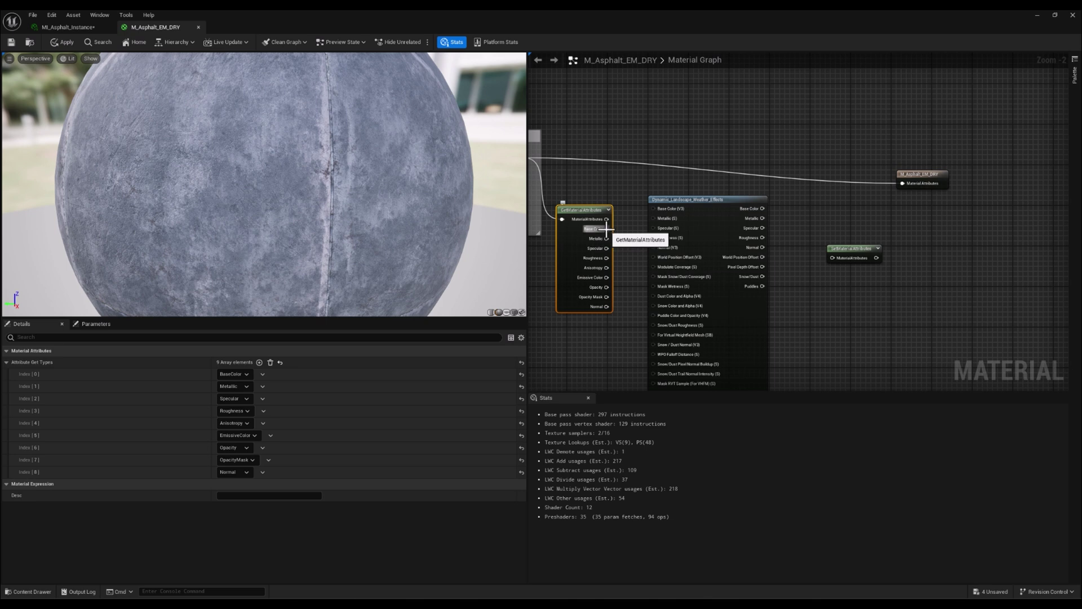
# Connect Base Color, Metallic, Specular, Roughness and Normal from GetMaterialAttributes to the matching inputs of the weather effects node.
pyautogui.moveTo(656, 213); pyautogui.dragTo(655, 210)
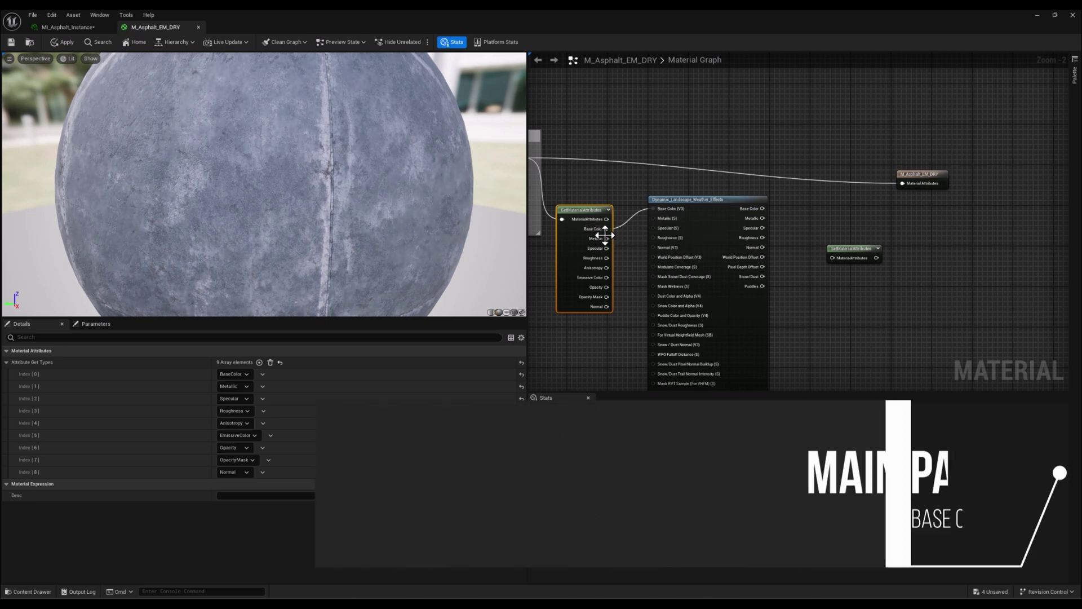
pyautogui.moveTo(607, 238); pyautogui.dragTo(657, 228)
pyautogui.moveTo(606, 258); pyautogui.dragTo(654, 237)
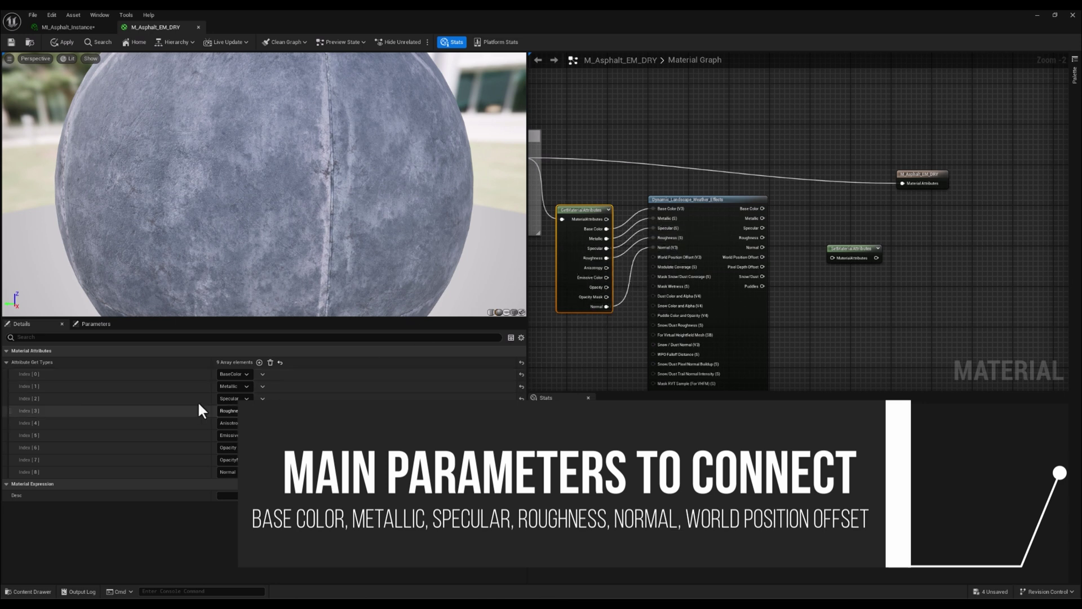
# Add a tenth attribute to GetMaterialAttributes, change its Anisotropy output to WorldPositionOffset, and connect that to the weather effects node.
pyautogui.click(260, 362)
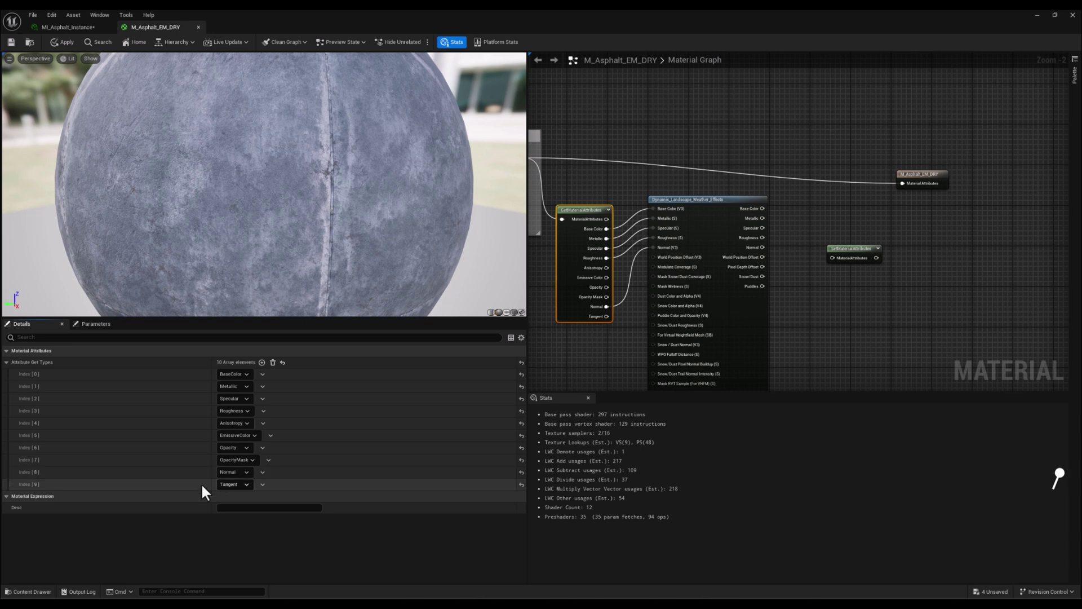
pyautogui.click(248, 422)
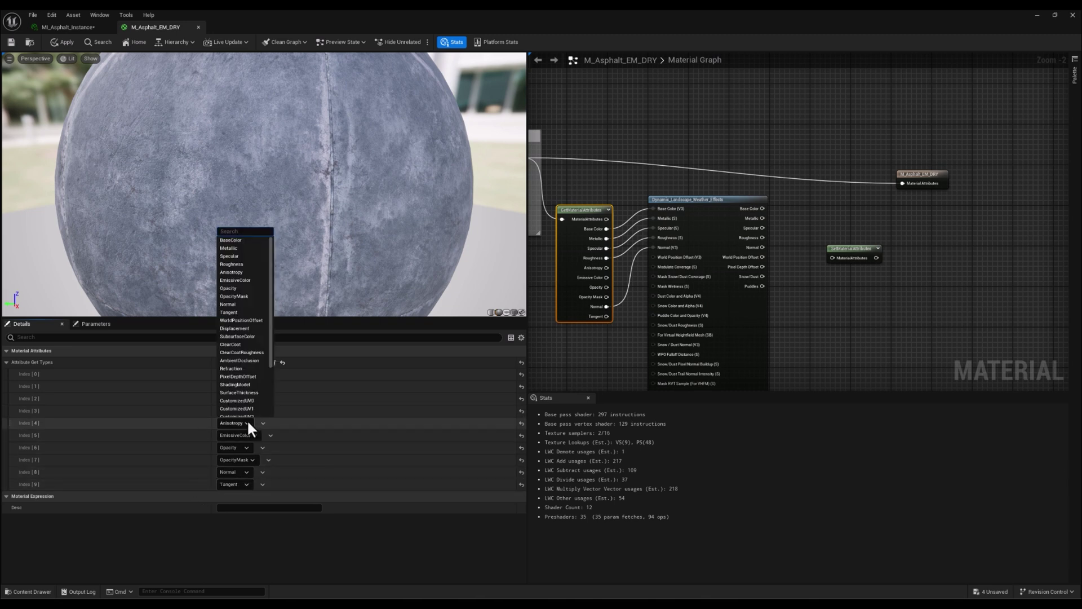
pyautogui.write('world')
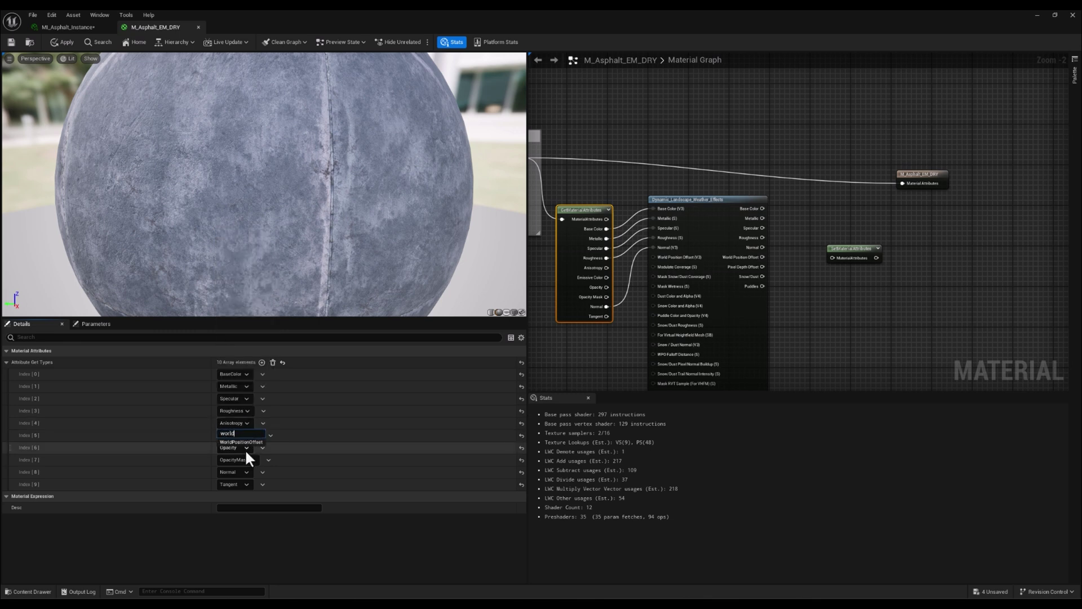
pyautogui.click(246, 441)
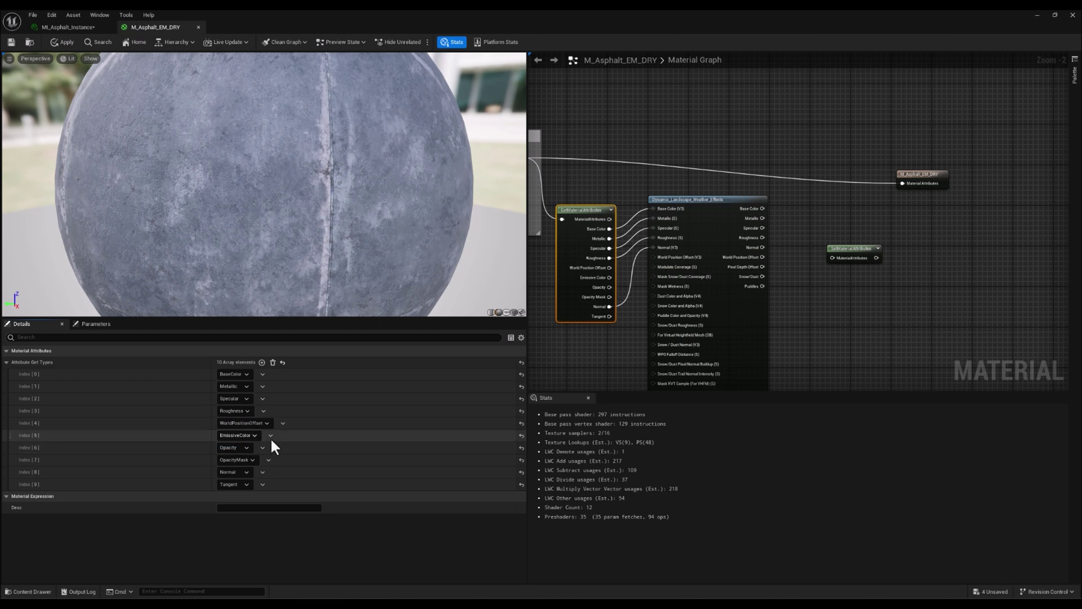
pyautogui.moveTo(607, 269); pyautogui.dragTo(670, 257)
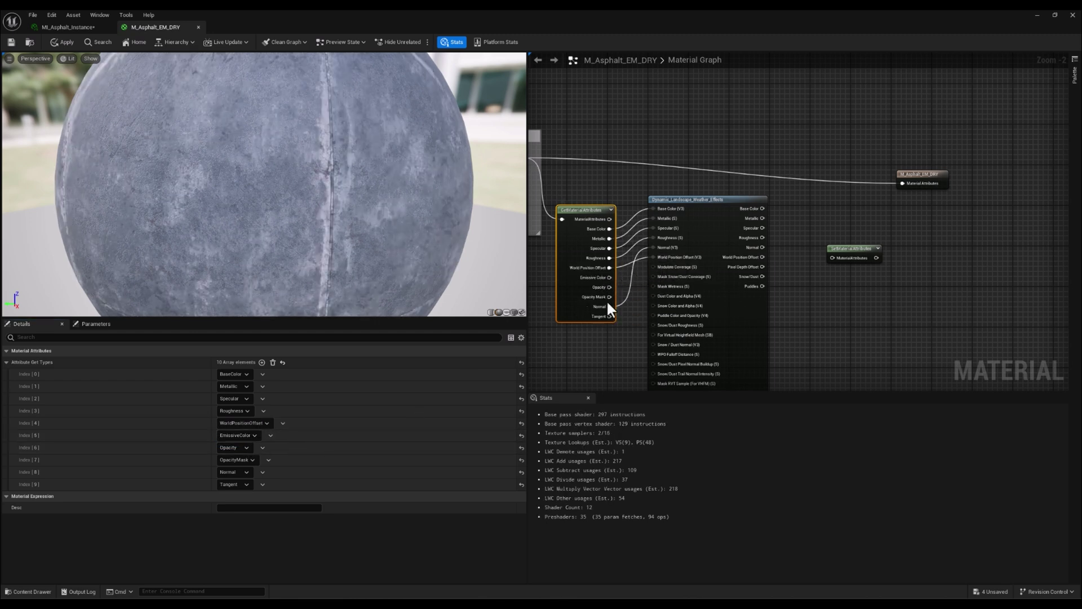
# Give the SetMaterialAttributes node seven attribute inputs, BaseColor through Opacity.
pyautogui.click(854, 254)
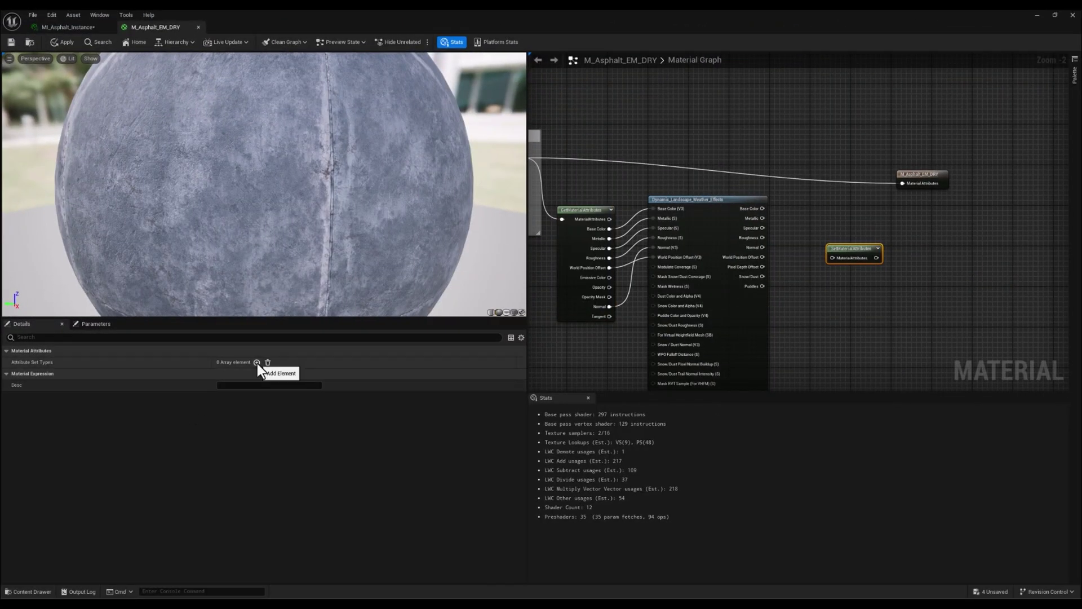
pyautogui.click(331, 362)
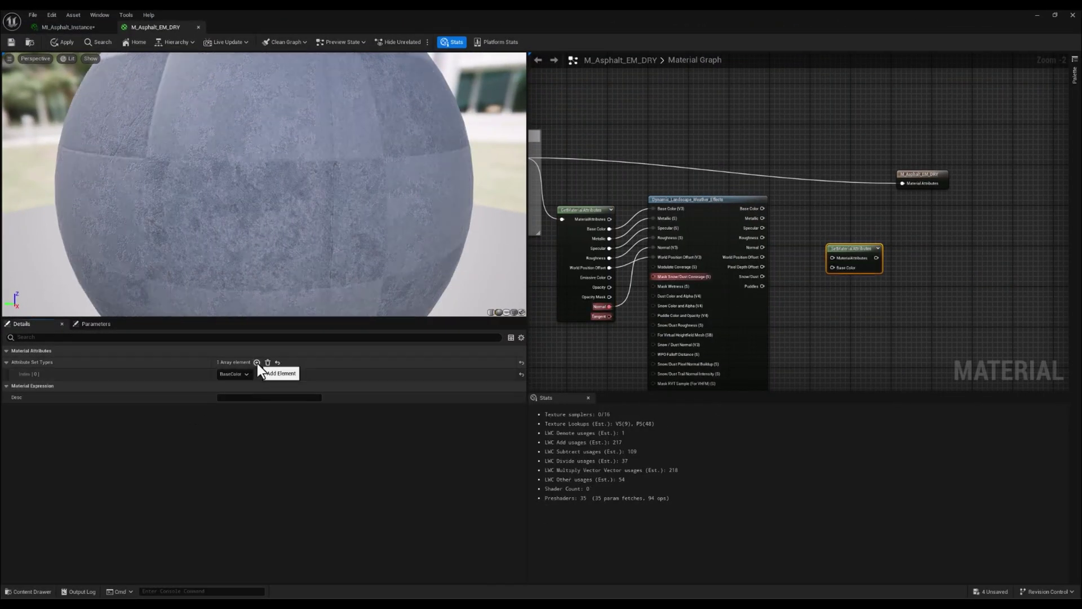
pyautogui.click(331, 362)
pyautogui.click(330, 363)
pyautogui.click(330, 363)
pyautogui.click(259, 363)
pyautogui.click(258, 363)
pyautogui.click(258, 363)
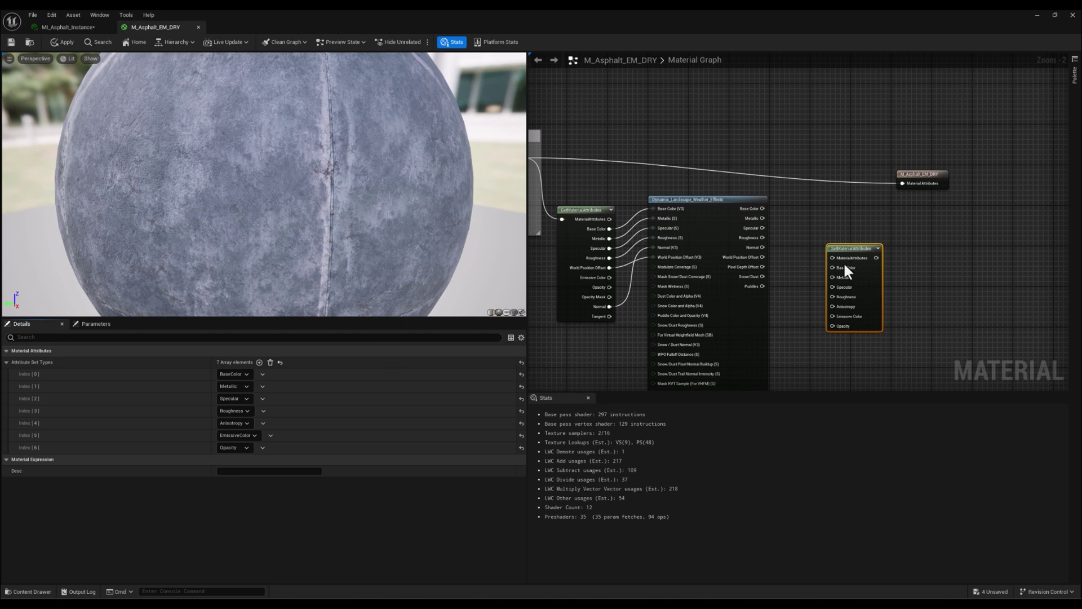
# Link the MaterialAttributes output of GetMaterialAttributes straight to SetMaterialAttributes, aligning both nodes and lowering the weather effects node beneath the wire.
pyautogui.moveTo(846, 265); pyautogui.dragTo(829, 287, button='right')
pyautogui.moveTo(833, 272); pyautogui.dragTo(817, 254)
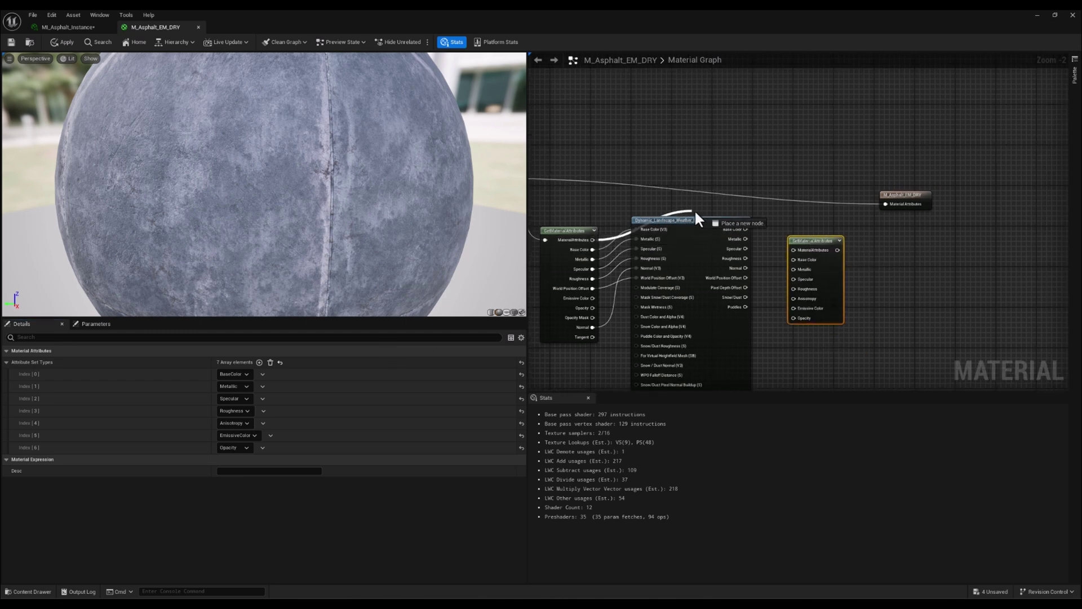
pyautogui.moveTo(801, 249)
pyautogui.mouseDown()
pyautogui.moveTo(790, 181)
pyautogui.moveTo(805, 233)
pyautogui.mouseUp()
pyautogui.moveTo(753, 260); pyautogui.dragTo(751, 267, button='right')
pyautogui.moveTo(705, 226); pyautogui.dragTo(702, 276)
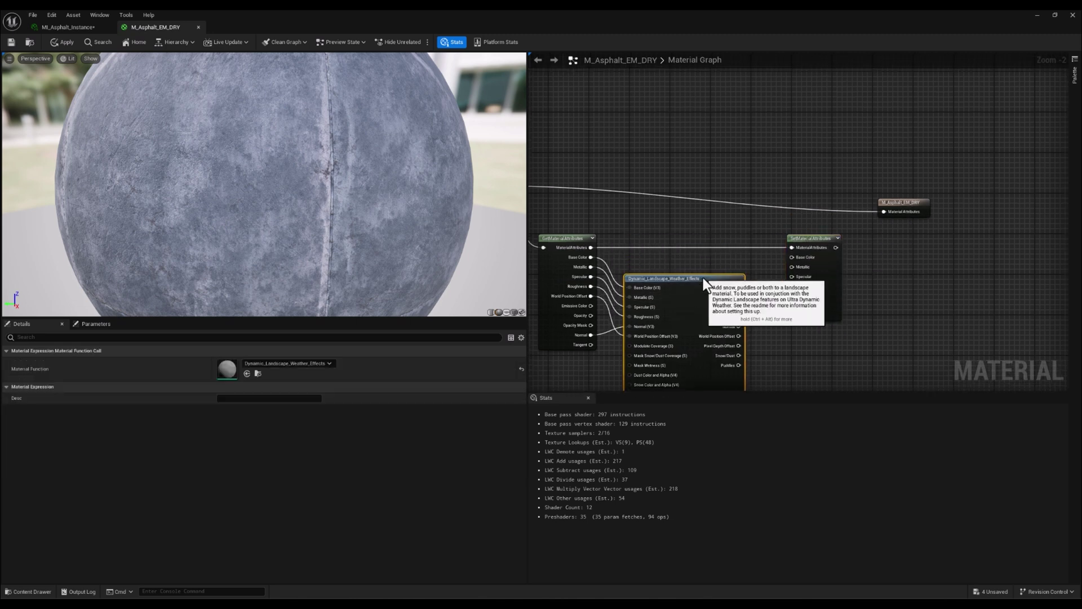
pyautogui.moveTo(701, 276); pyautogui.dragTo(694, 249, button='right')
# Connect the weather effects node's Base Color, Metallic, Specular and Roughness outputs to the matching SetMaterialAttributes inputs.
pyautogui.moveTo(669, 252); pyautogui.dragTo(784, 229)
pyautogui.moveTo(746, 269); pyautogui.dragTo(784, 249)
pyautogui.moveTo(745, 289); pyautogui.dragTo(784, 258)
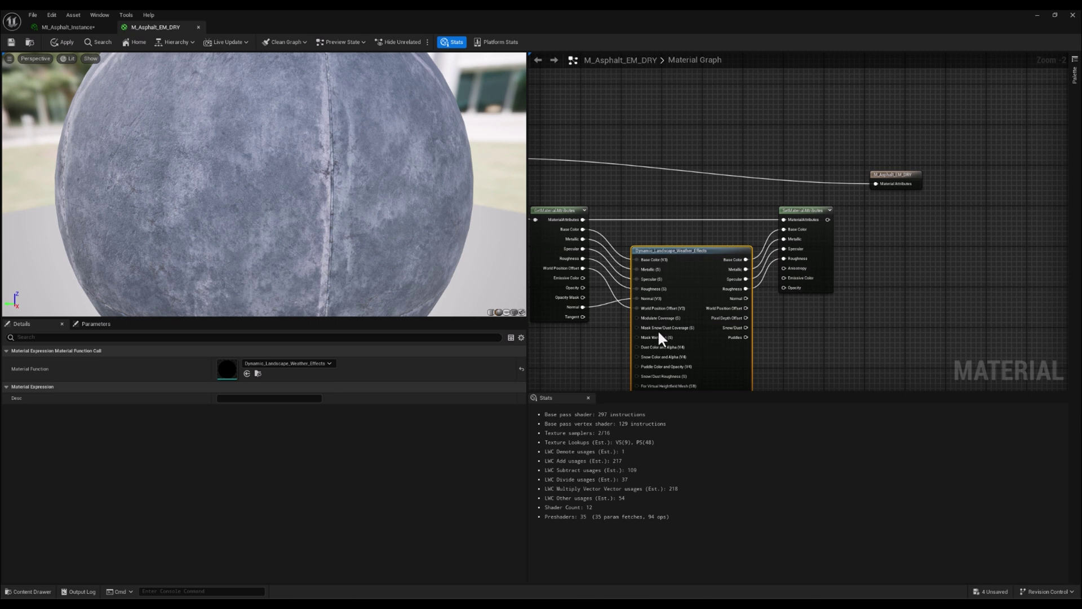
# Change the Anisotropy input of SetMaterialAttributes to Normal and connect the weather effects node's Normal output to it.
pyautogui.click(792, 211)
pyautogui.click(248, 423)
pyautogui.write('no')
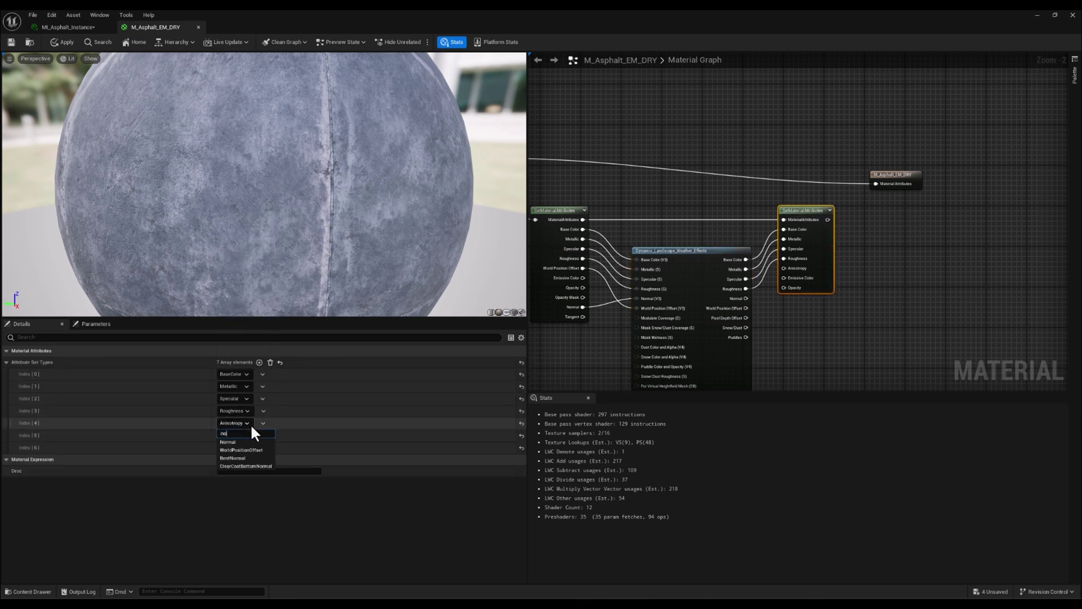
pyautogui.write('r')
pyautogui.moveTo(745, 298); pyautogui.dragTo(784, 268)
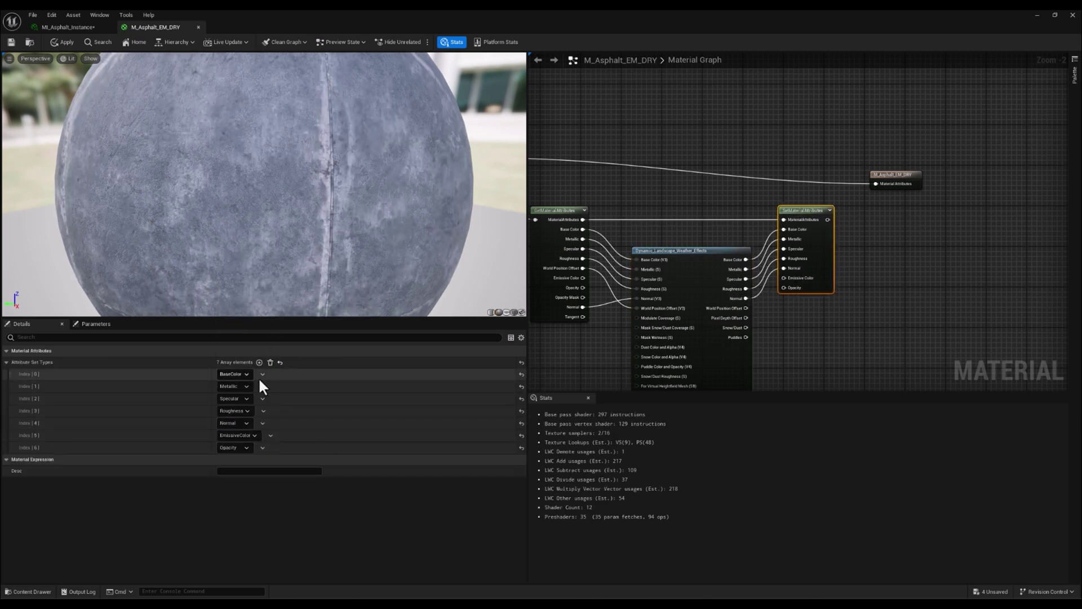
# Change the EmissiveColor input of the SetMaterialAttributes node to WorldPositionOffset.
pyautogui.click(233, 435)
pyautogui.write('wor')
pyautogui.click(233, 452)
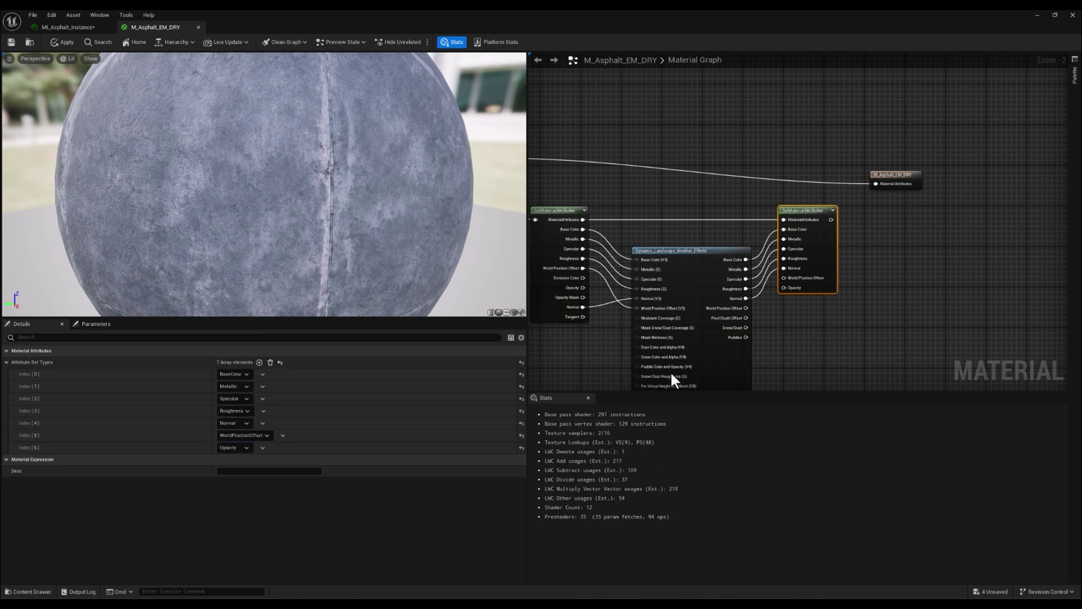
# Finish wiring World Position Offset and the SetMaterialAttributes output through to the material result node, and save the material.
pyautogui.moveTo(815, 238); pyautogui.dragTo(860, 202)
pyautogui.moveTo(673, 257); pyautogui.dragTo(750, 261)
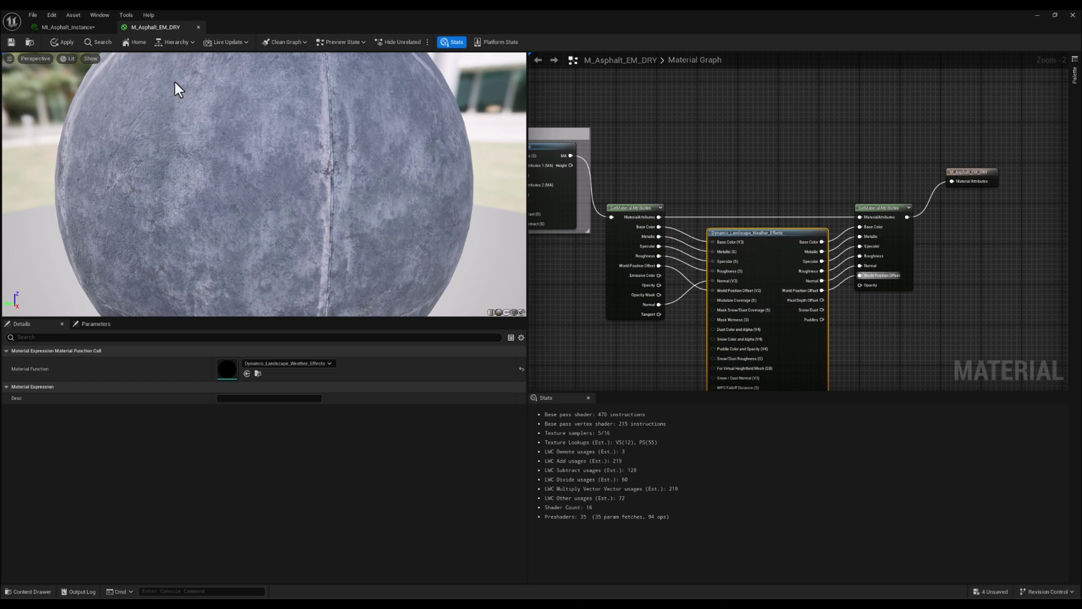
pyautogui.click(10, 44)
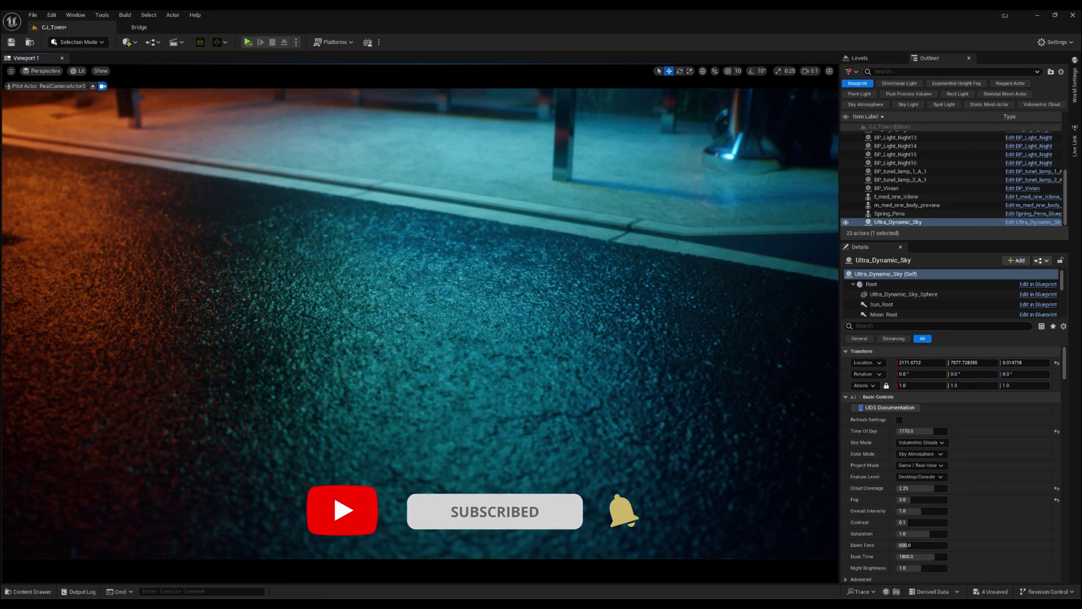
# Place the Ultra_Dynamic_Weather blueprint on the road in the CJ_Town level and set its weather preset to Rain.
pyautogui.hotkey('ctrl', 'space')
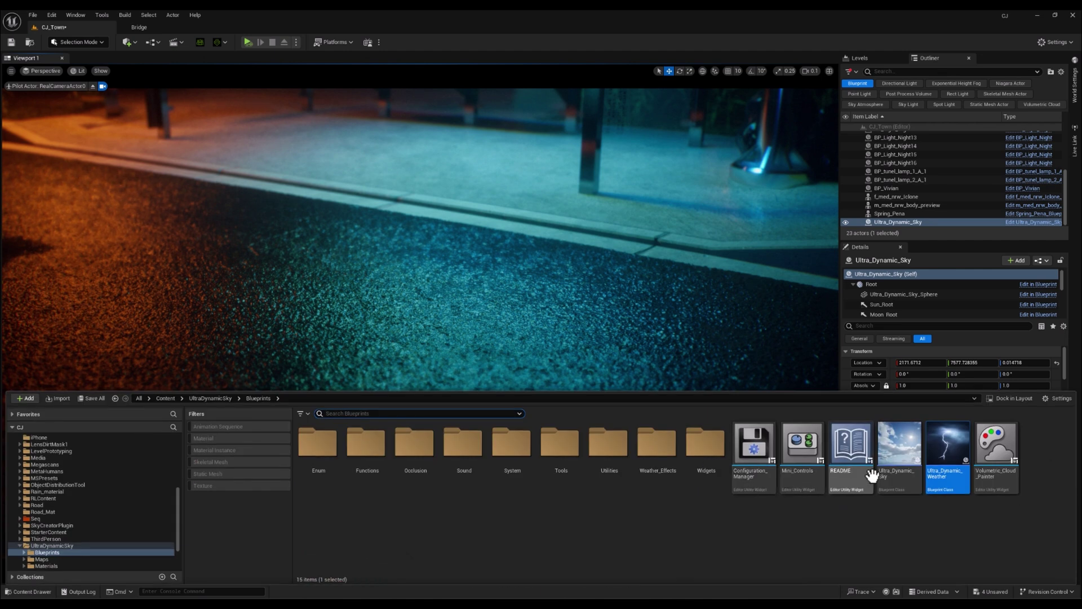
pyautogui.moveTo(968, 462); pyautogui.dragTo(563, 350)
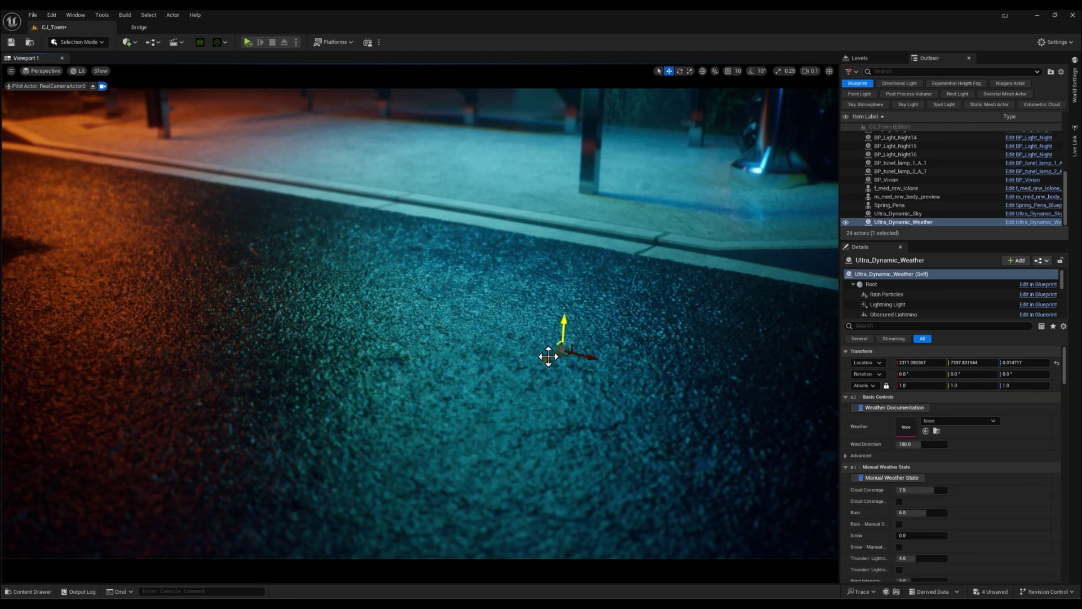
pyautogui.click(975, 424)
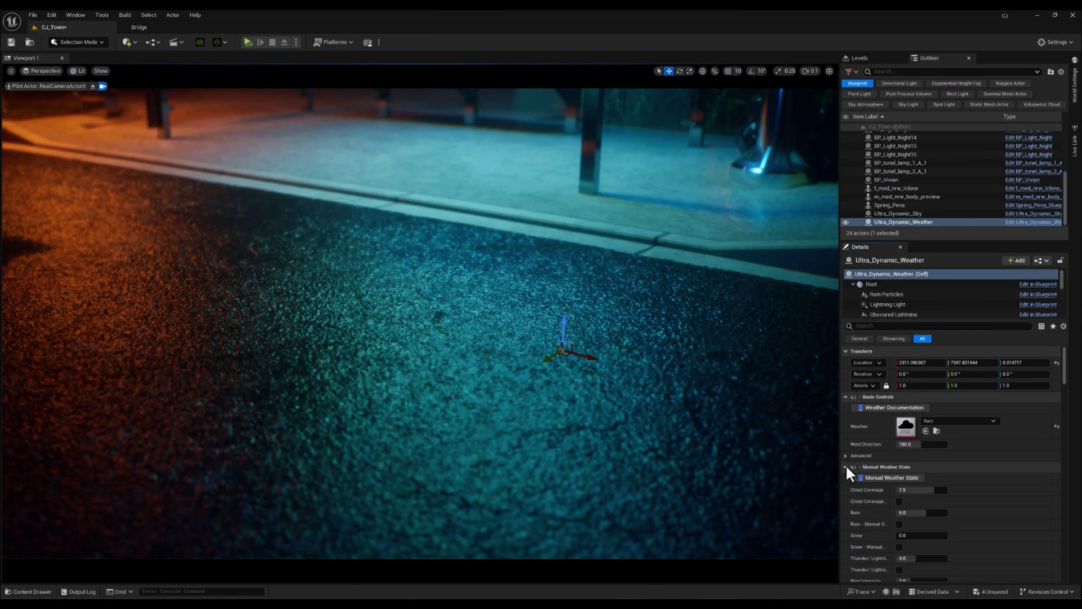
# Raise Puddle Coverage in the weather actor's Dynamic Landscape Weather Effects to about 0.31 and bring the bus stop into view.
pyautogui.scroll(-5, 845, 488)
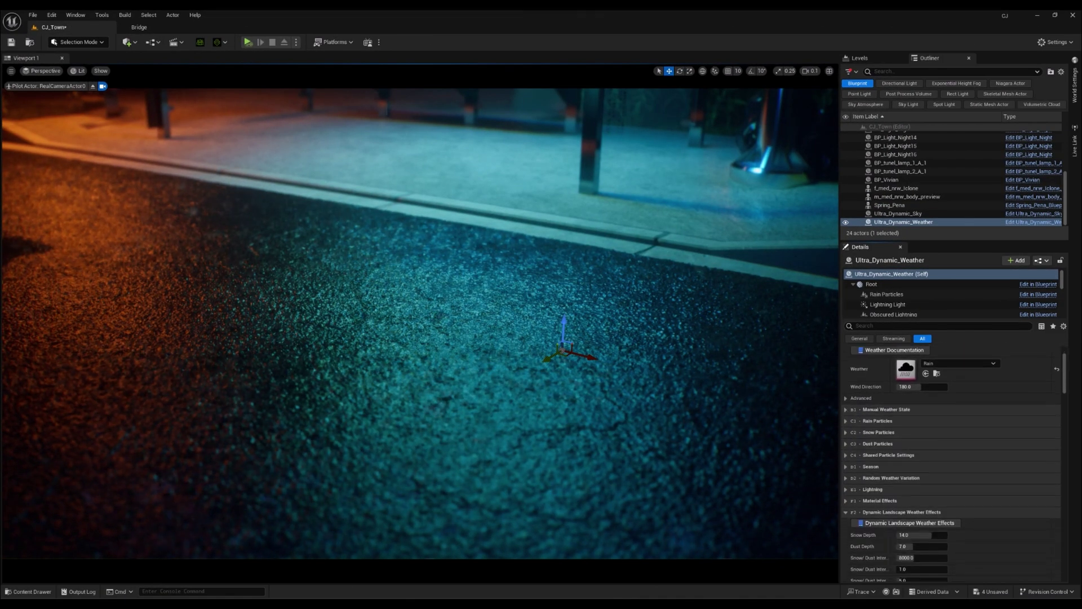
pyautogui.scroll(-2, 854, 418)
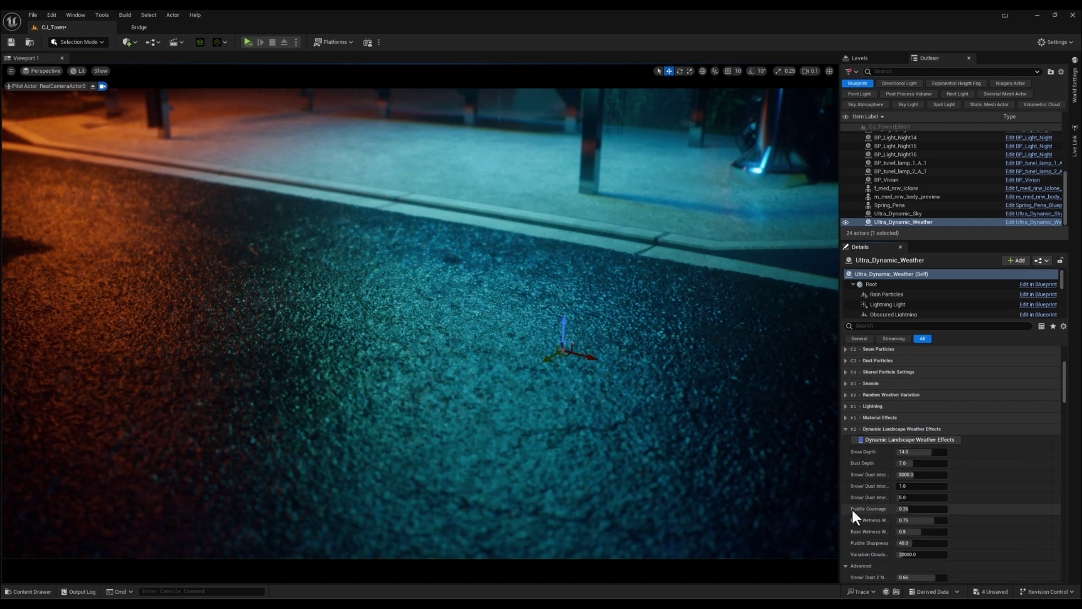
pyautogui.scroll(-4, 857, 496)
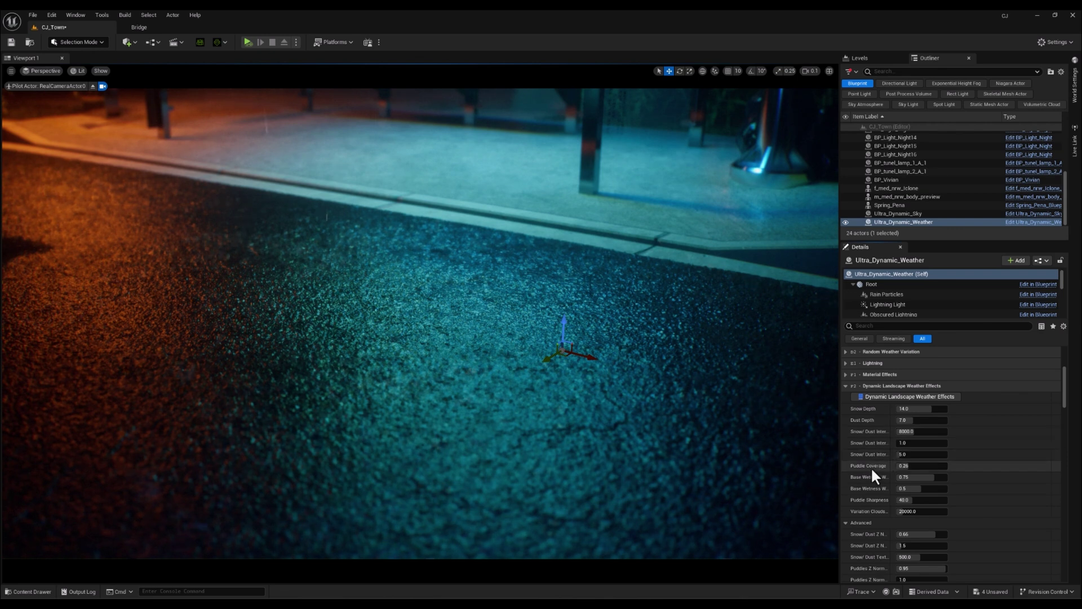
pyautogui.scroll(-3, 871, 467)
pyautogui.scroll(-3, 868, 463)
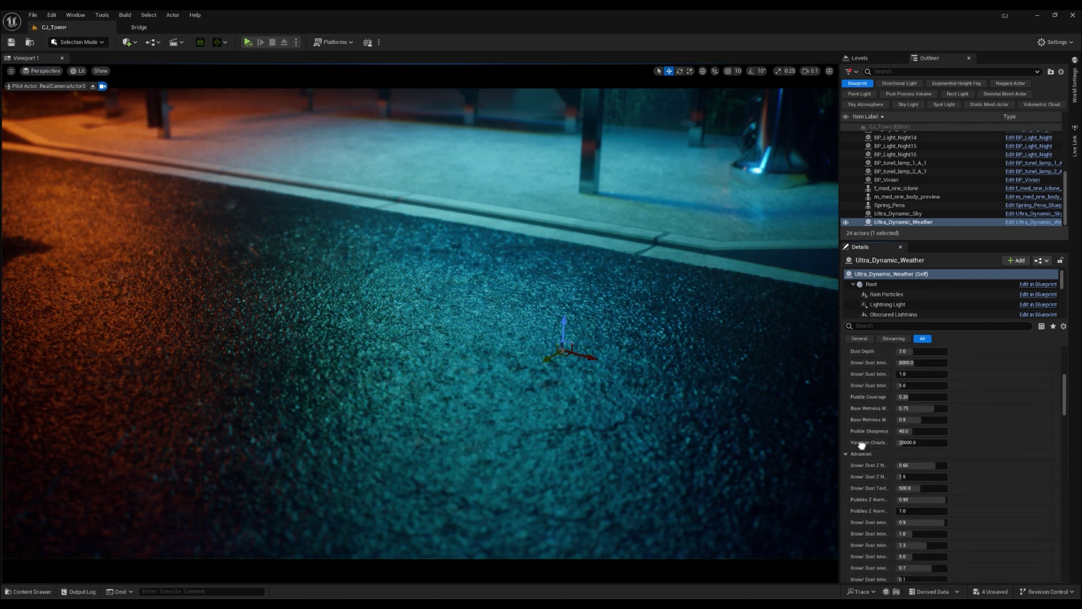
pyautogui.click(918, 397)
pyautogui.moveTo(910, 397); pyautogui.dragTo(920, 398)
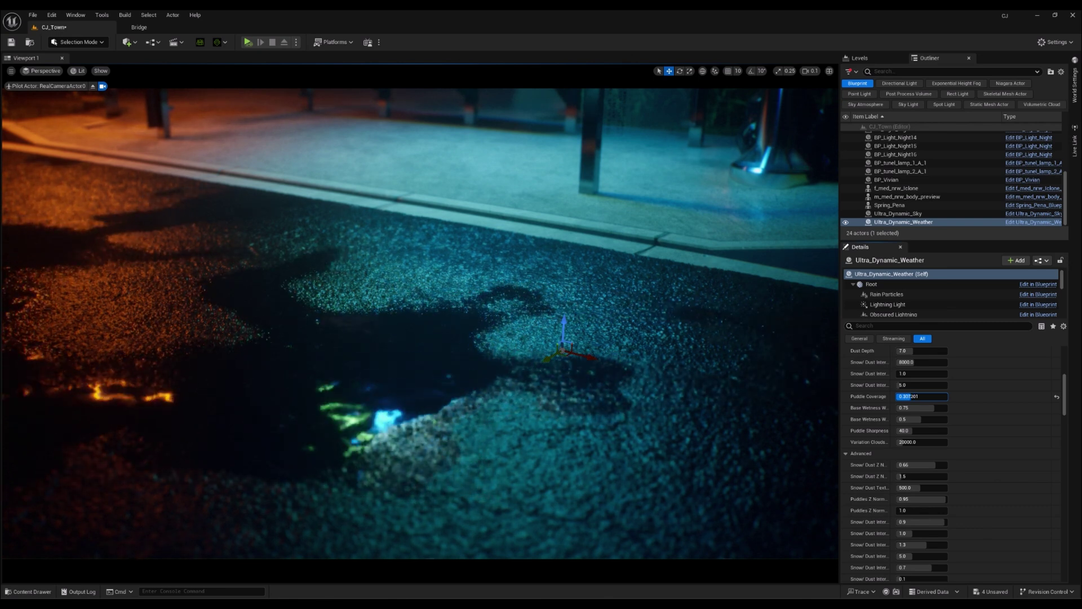
pyautogui.moveTo(420, 323); pyautogui.dragTo(250, 238, button='right')
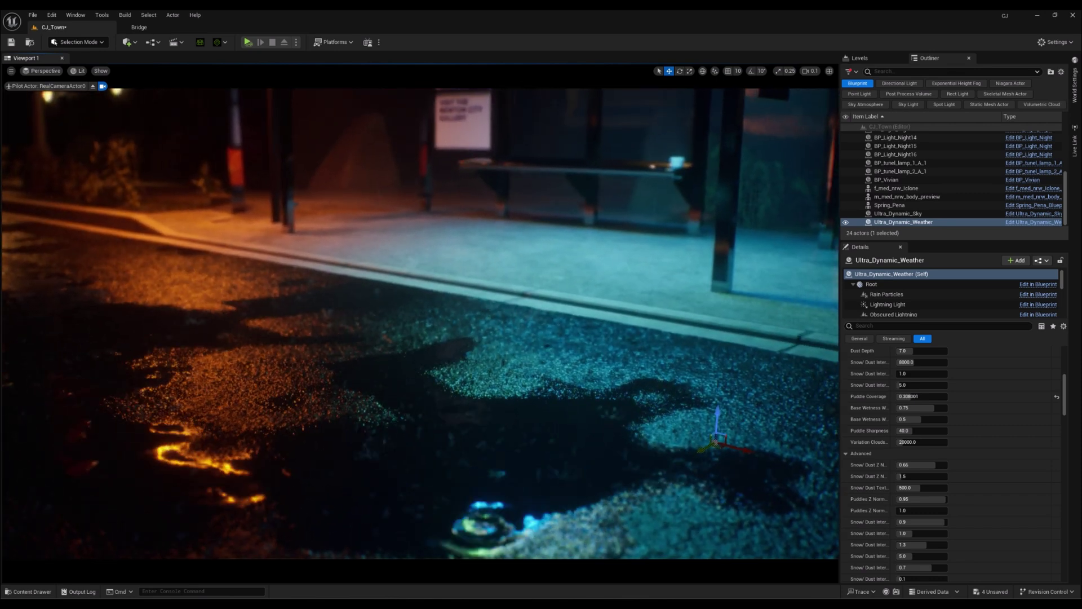
# Fine-tune the weather actor's puddles to a Puddle Coverage of about 0.307 and a Puddle Sharpness of about 27.
pyautogui.moveTo(927, 400); pyautogui.dragTo(921, 396)
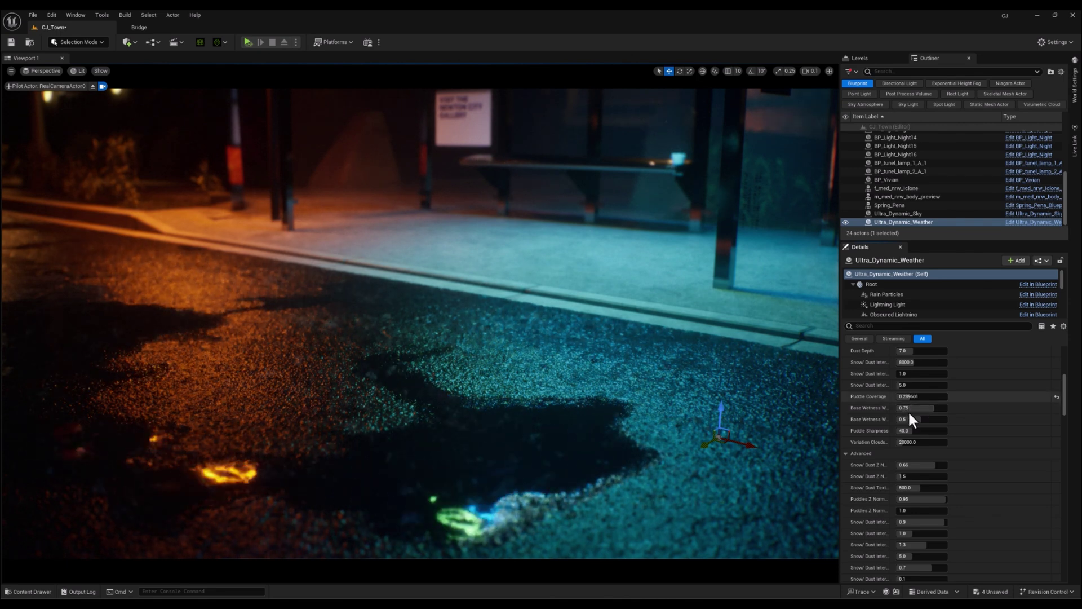
pyautogui.moveTo(921, 430); pyautogui.dragTo(912, 430)
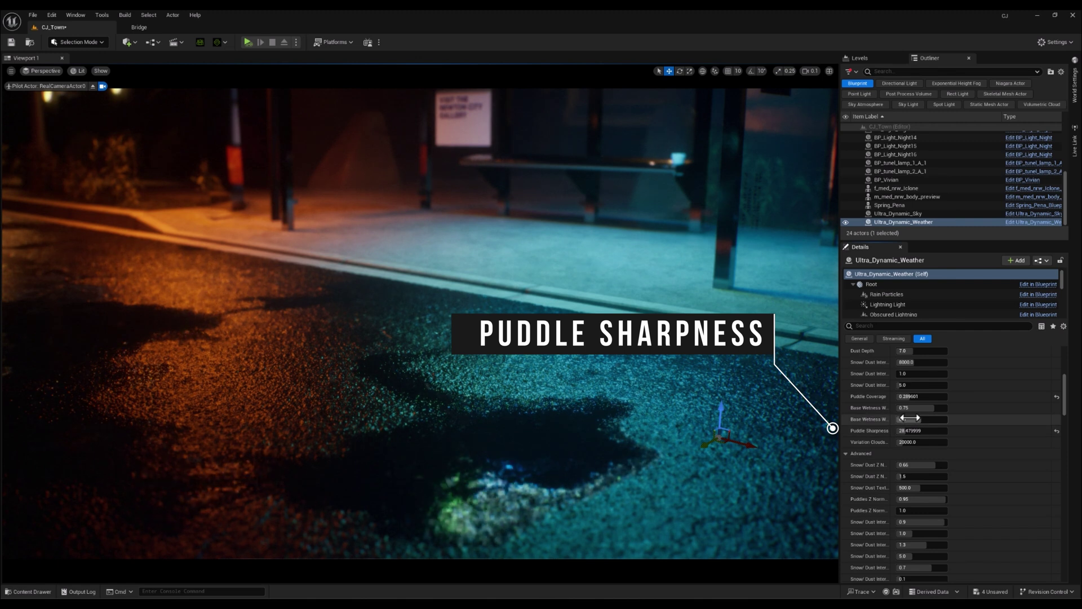
pyautogui.moveTo(915, 396); pyautogui.dragTo(915, 396)
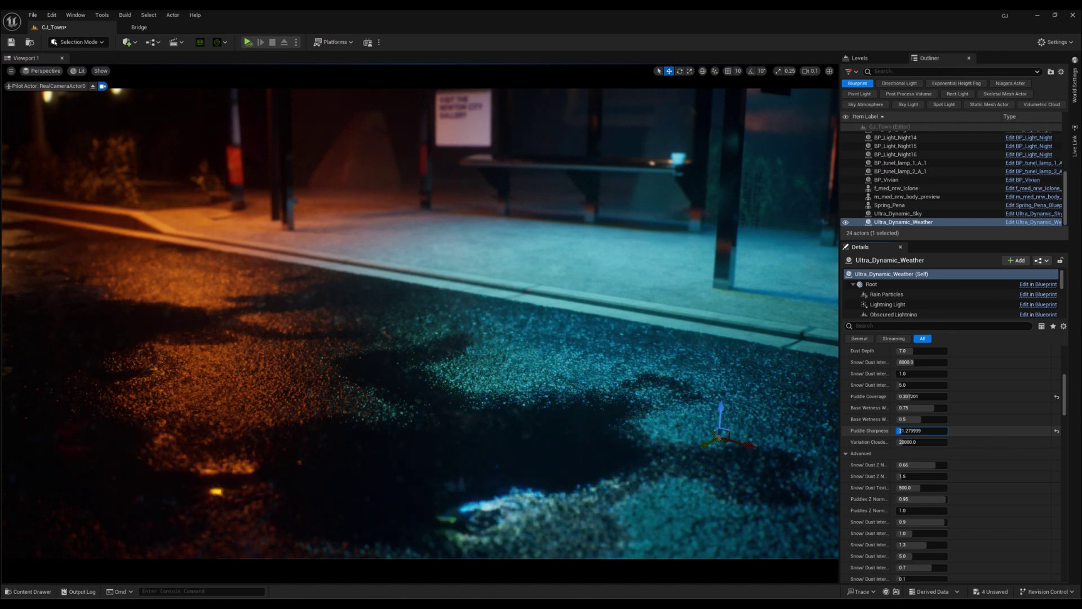
pyautogui.moveTo(921, 430); pyautogui.dragTo(923, 431)
pyautogui.moveTo(419, 324); pyautogui.dragTo(376, 304, button='right')
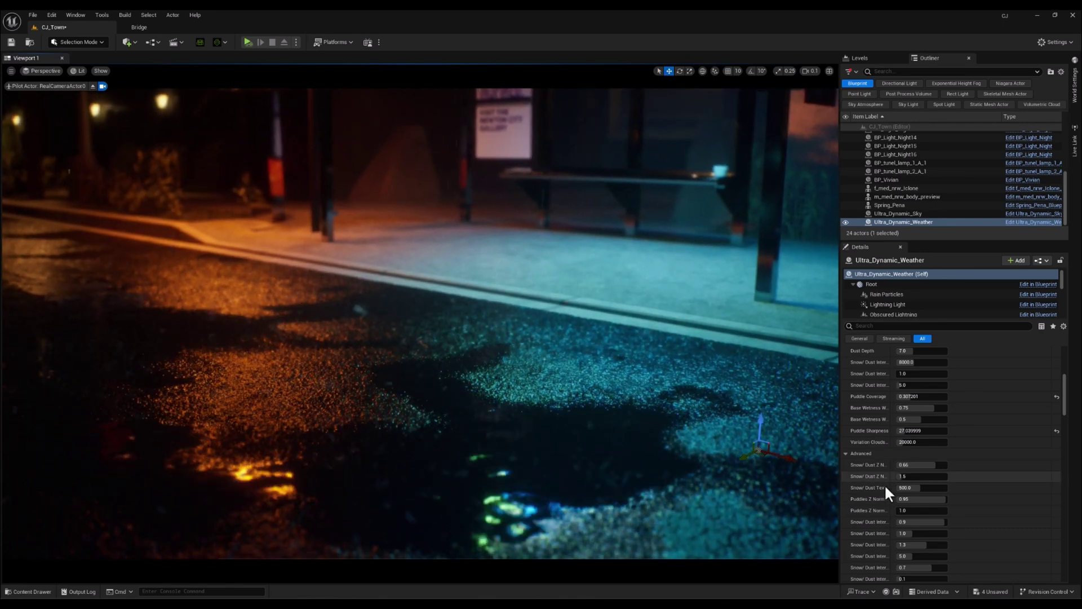
# Examine the weather actor's rain splash settings and the puddle reflections on the road beside the bus stop.
pyautogui.scroll(5, 878, 492)
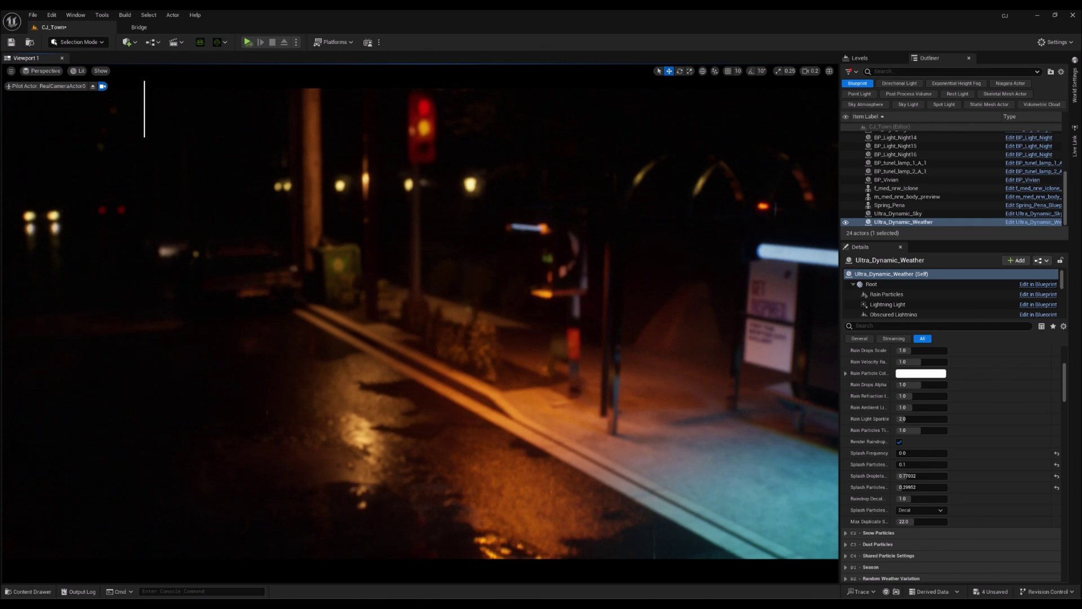
pyautogui.moveTo(420, 323); pyautogui.dragTo(558, 468, button='right')
pyautogui.scroll(-3, 420, 323)
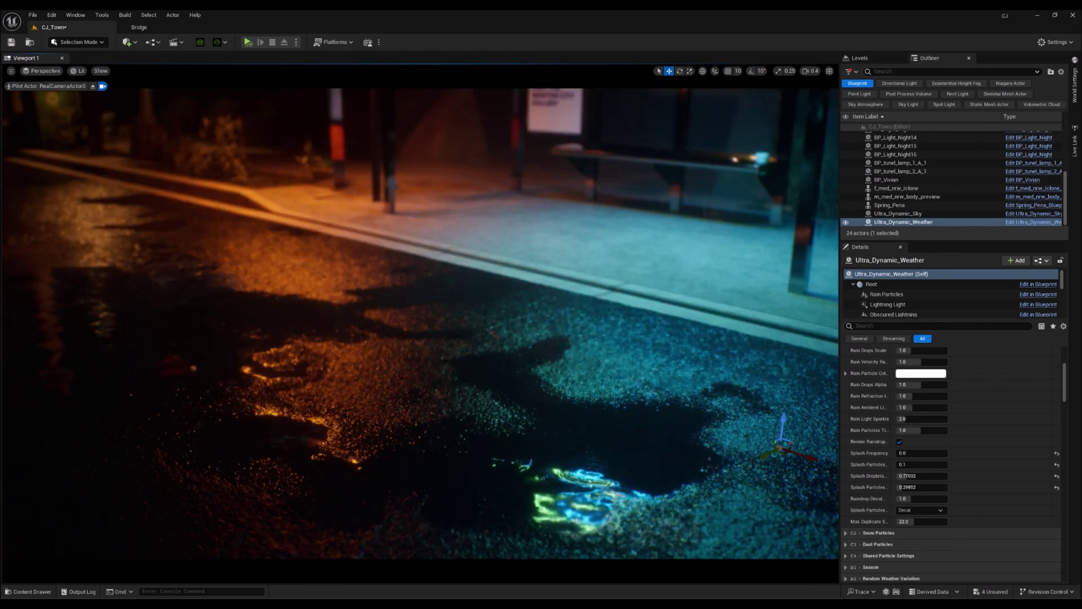